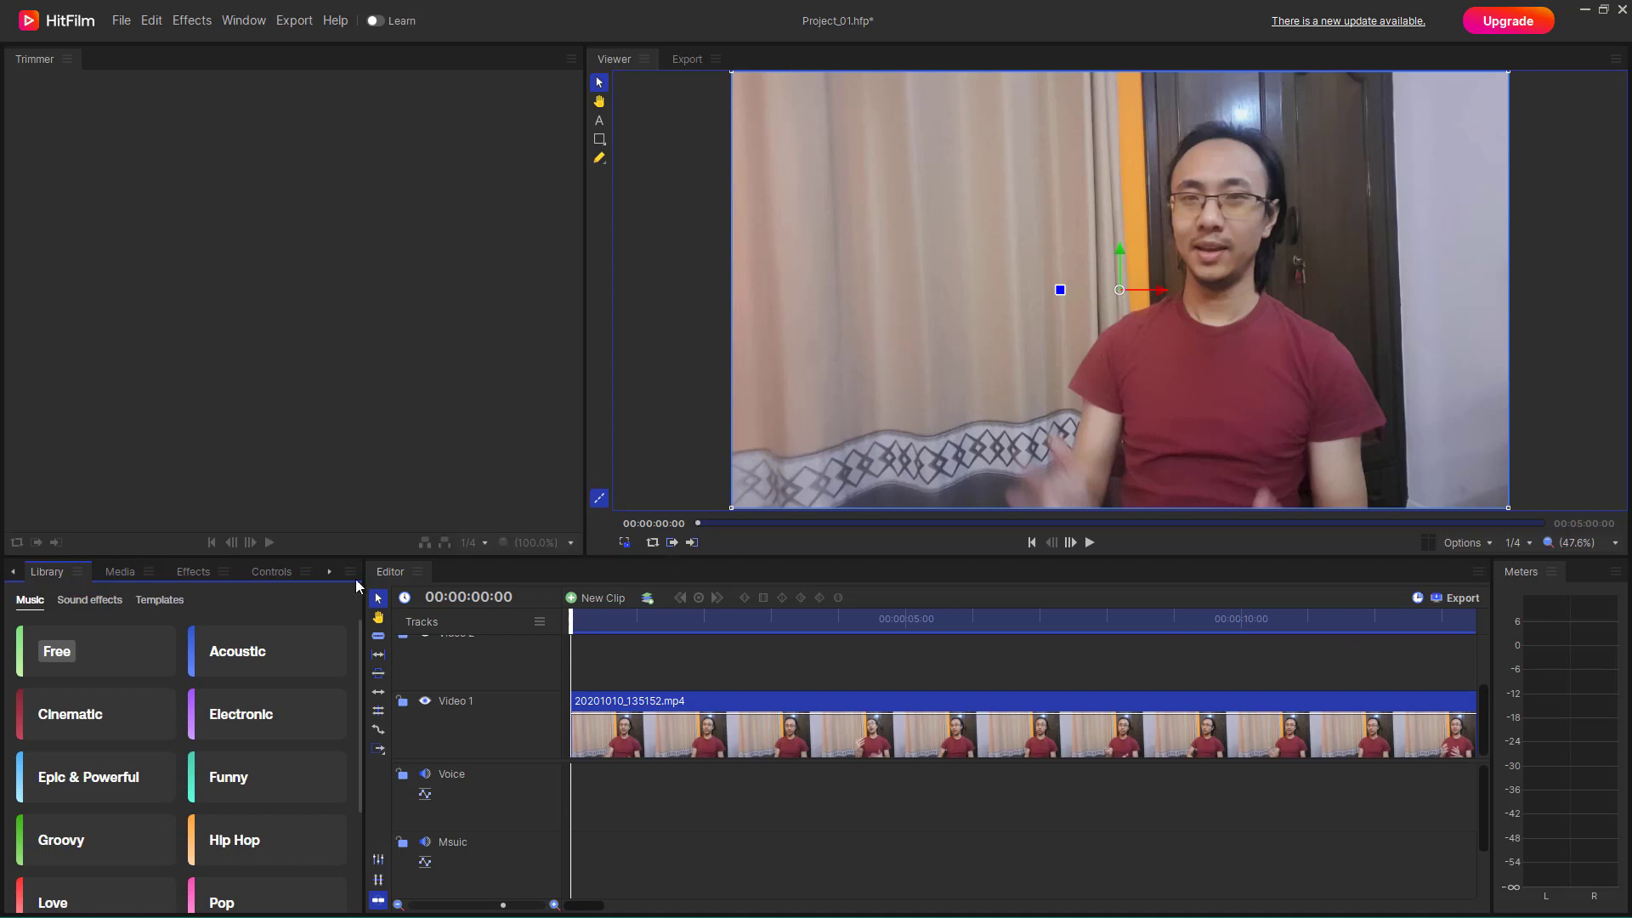
Search the effects library for "curve".
{"action": "left_click", "coordinate": [200, 573]}
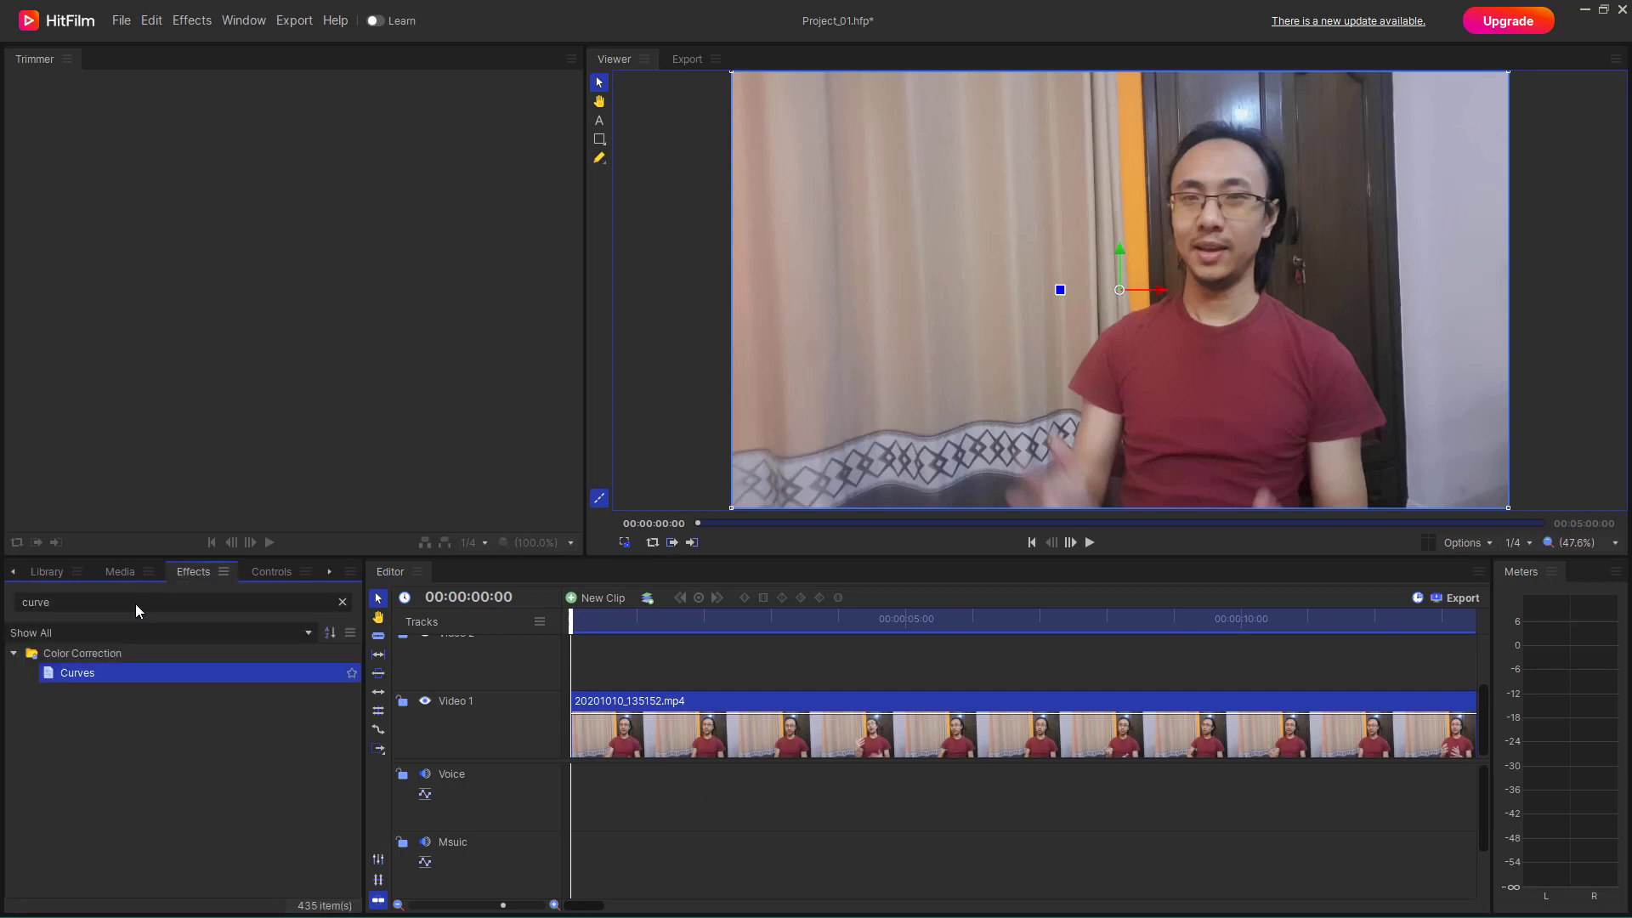
{"action": "left_click_drag", "start_coordinate": [91, 603], "coordinate": [3, 601]}
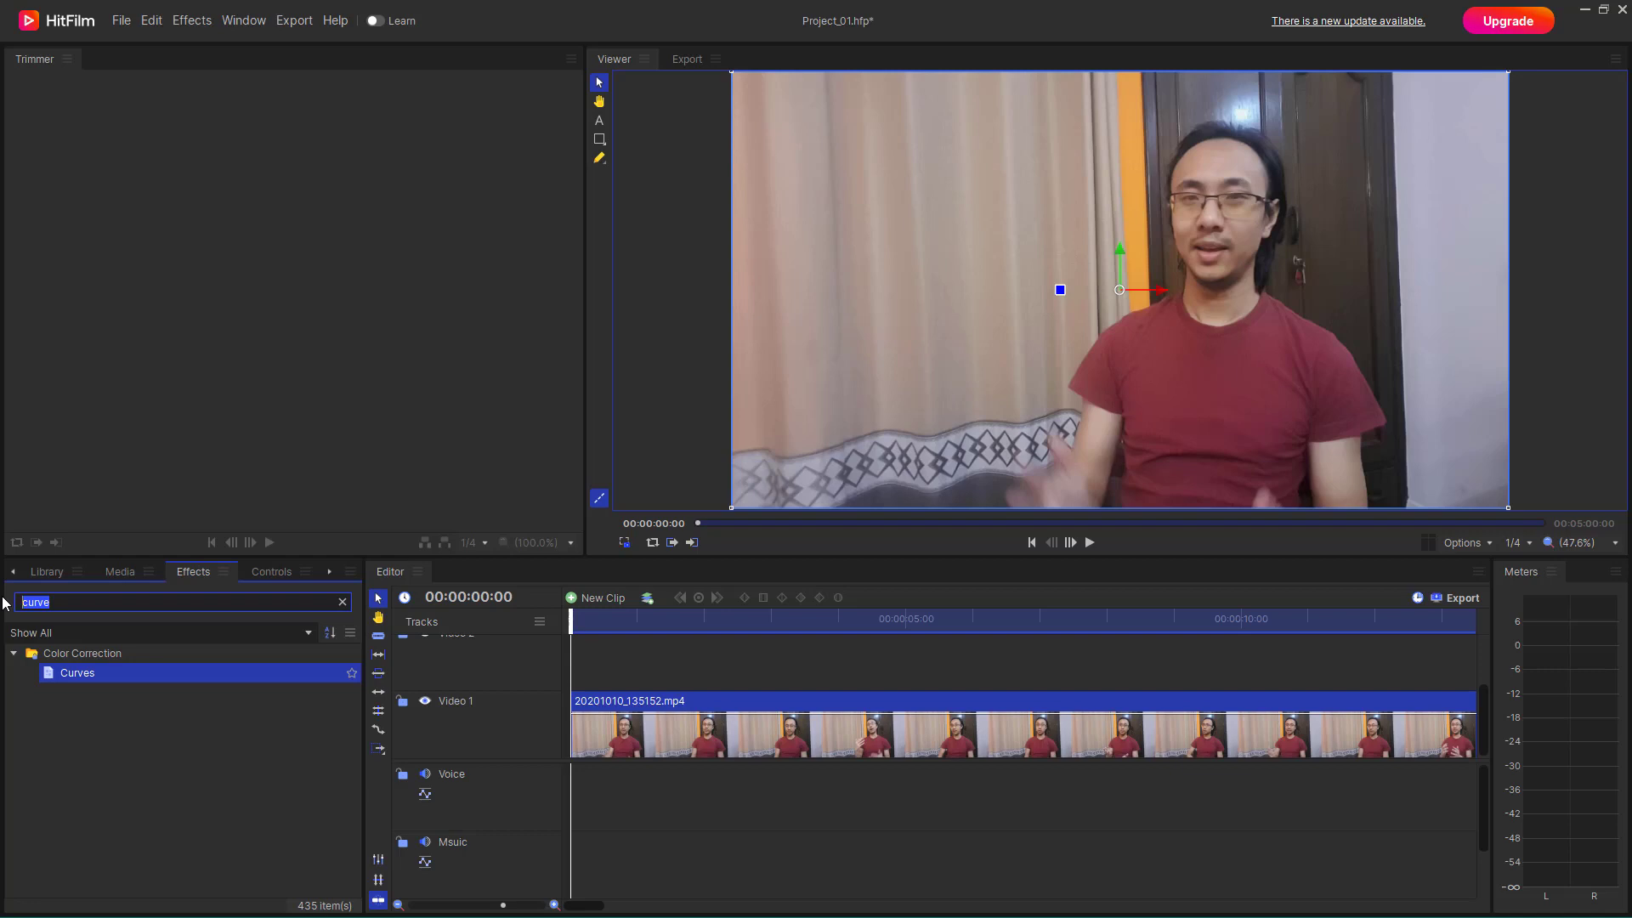
{"action": "key", "text": "BackSpace"}
{"action": "type", "text": "cur"}
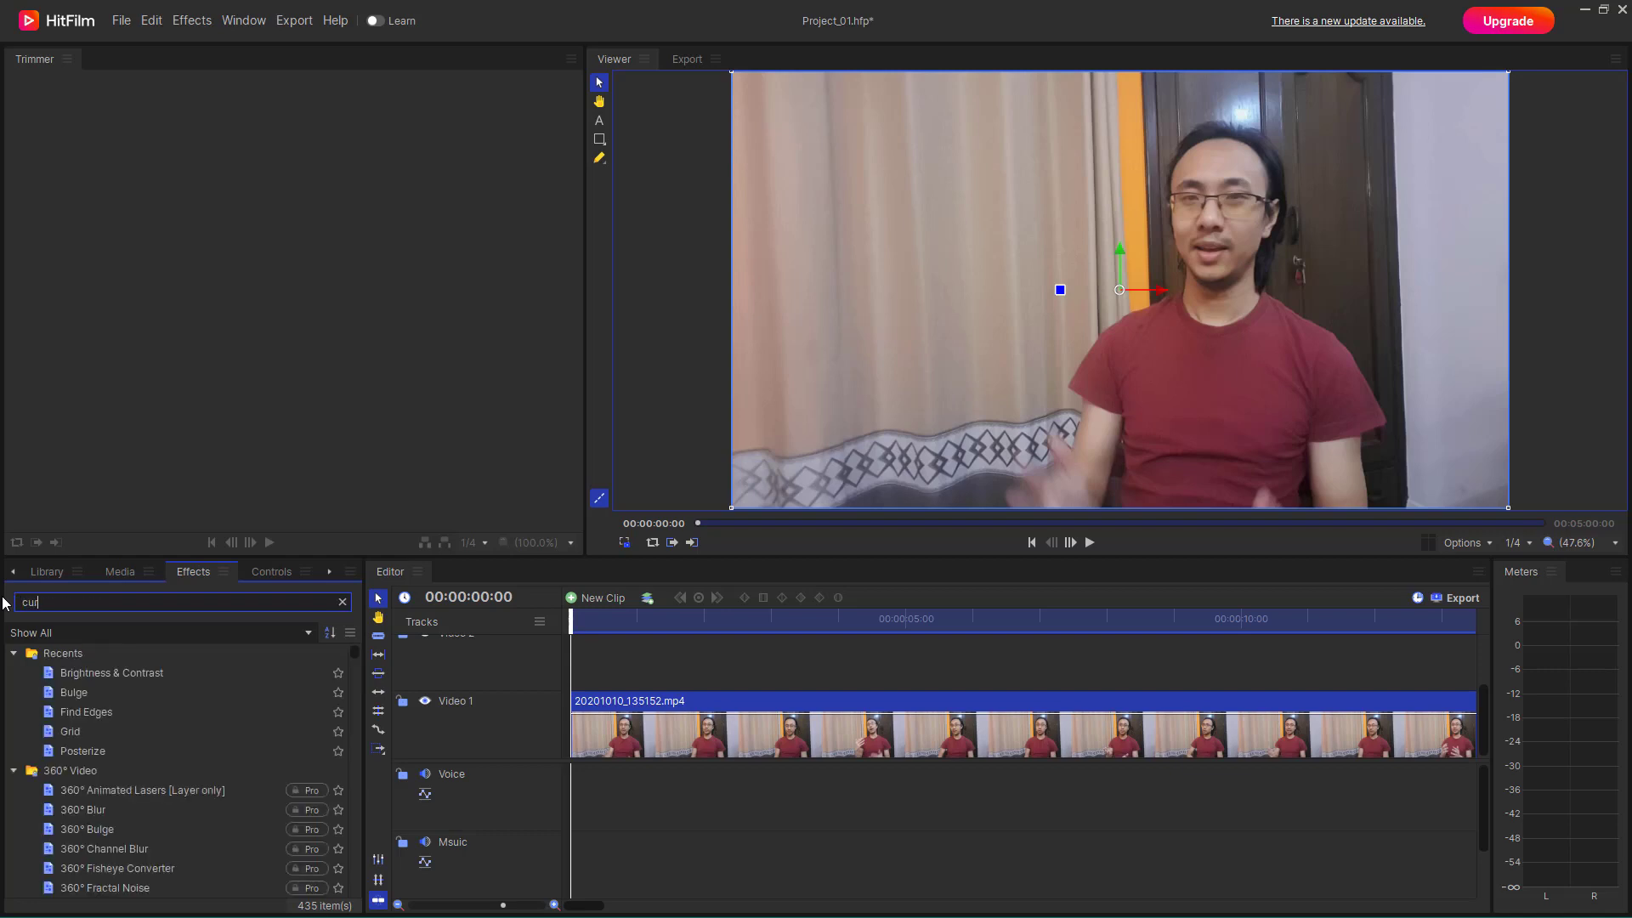
{"action": "type", "text": "ve"}
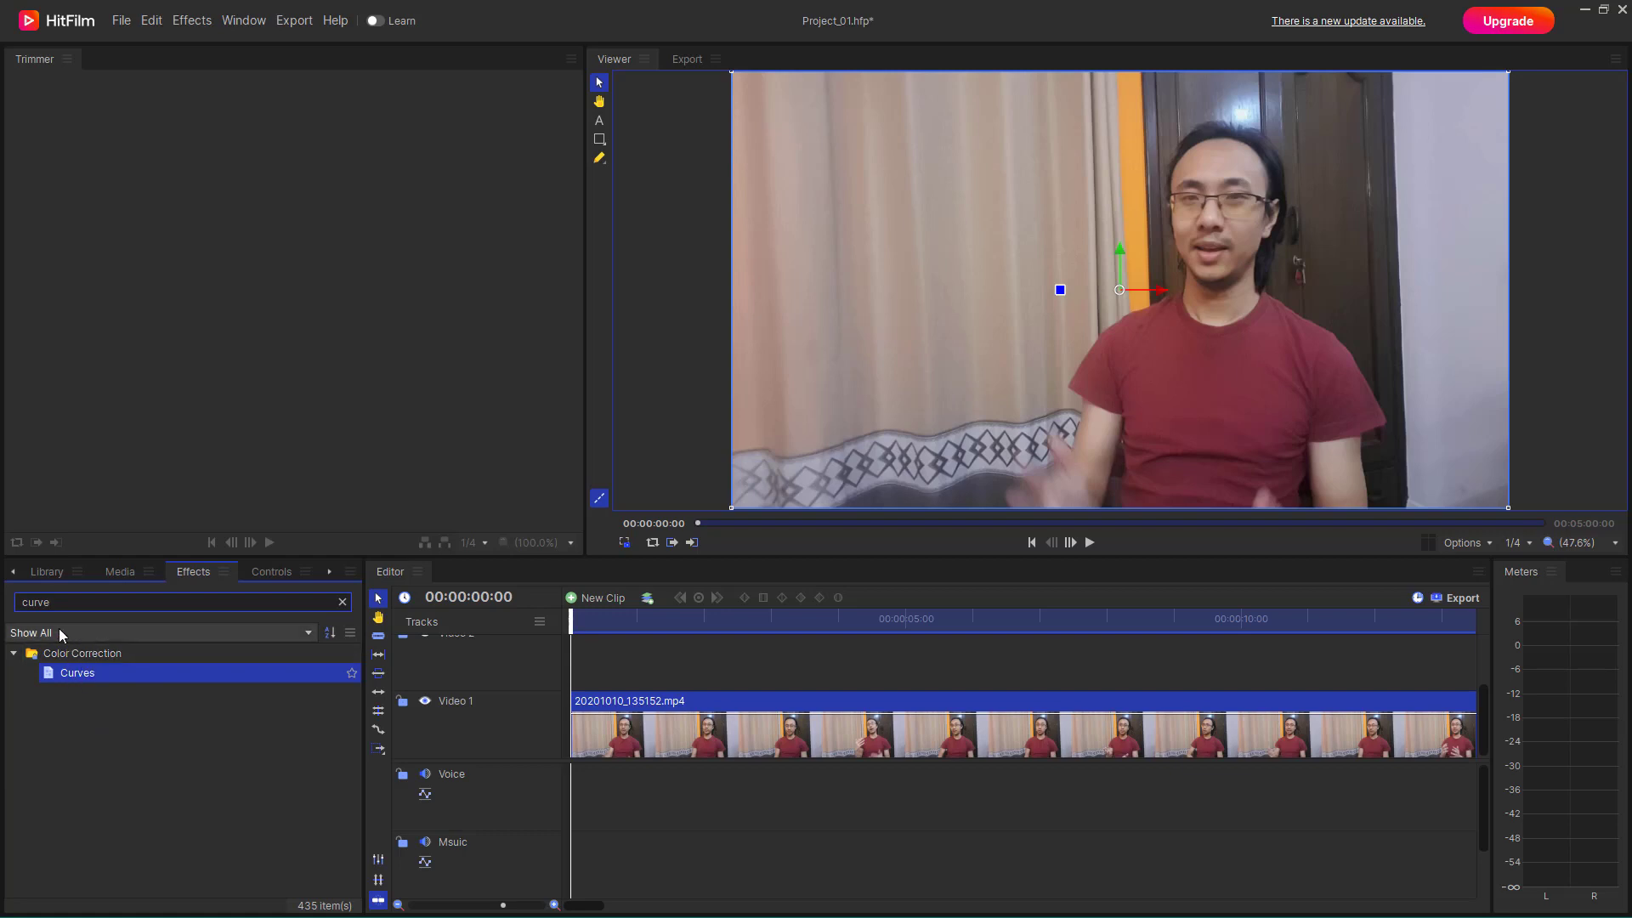
Clear the effects search and apply the Curves effect from the Color Correction category to the clip on Video 1.
{"action": "key", "text": "ctrl+a"}
{"action": "key", "text": "BackSpace"}
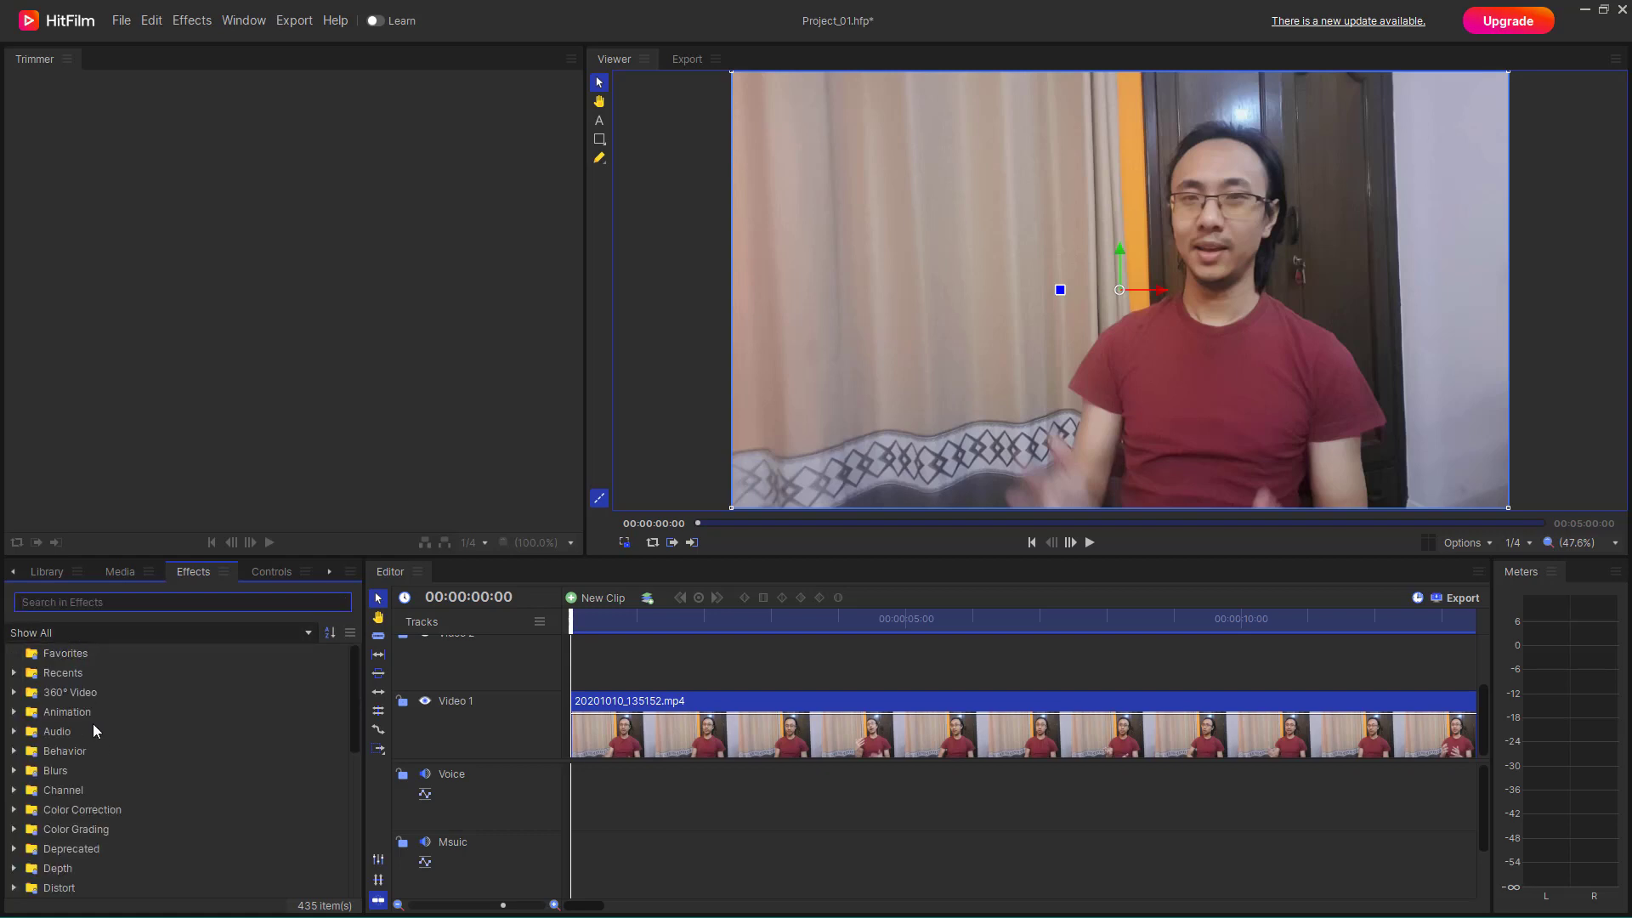
{"action": "left_click", "coordinate": [14, 809]}
{"action": "scroll", "coordinate": [161, 778], "scroll_direction": "down", "scroll_amount": 4}
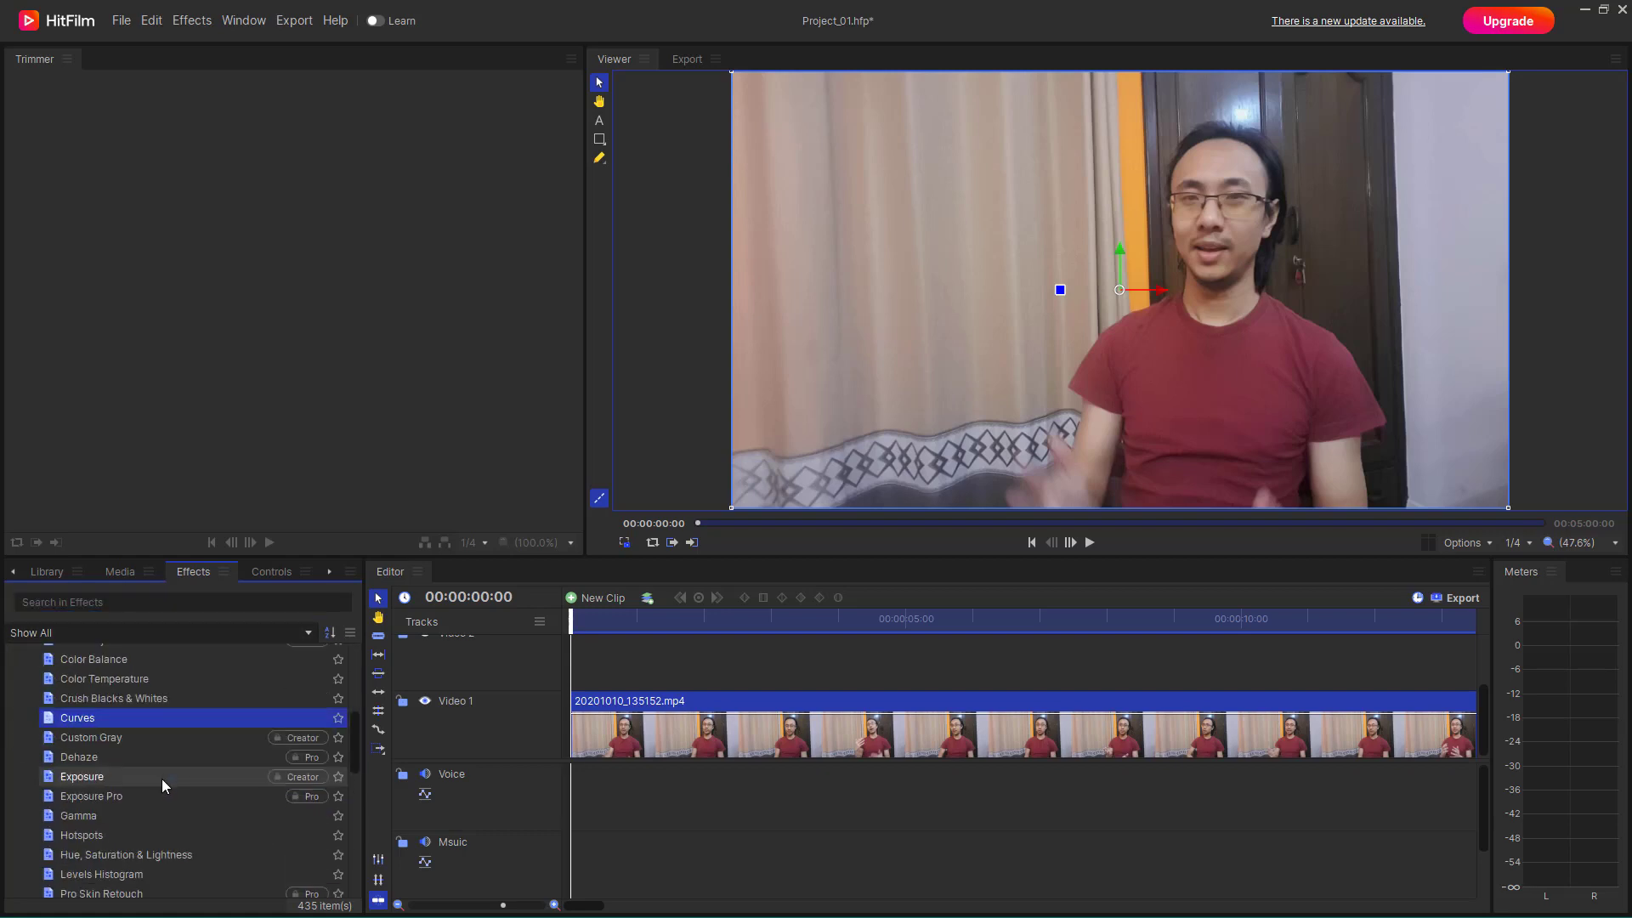
{"action": "scroll", "coordinate": [161, 778], "scroll_direction": "up", "scroll_amount": 1}
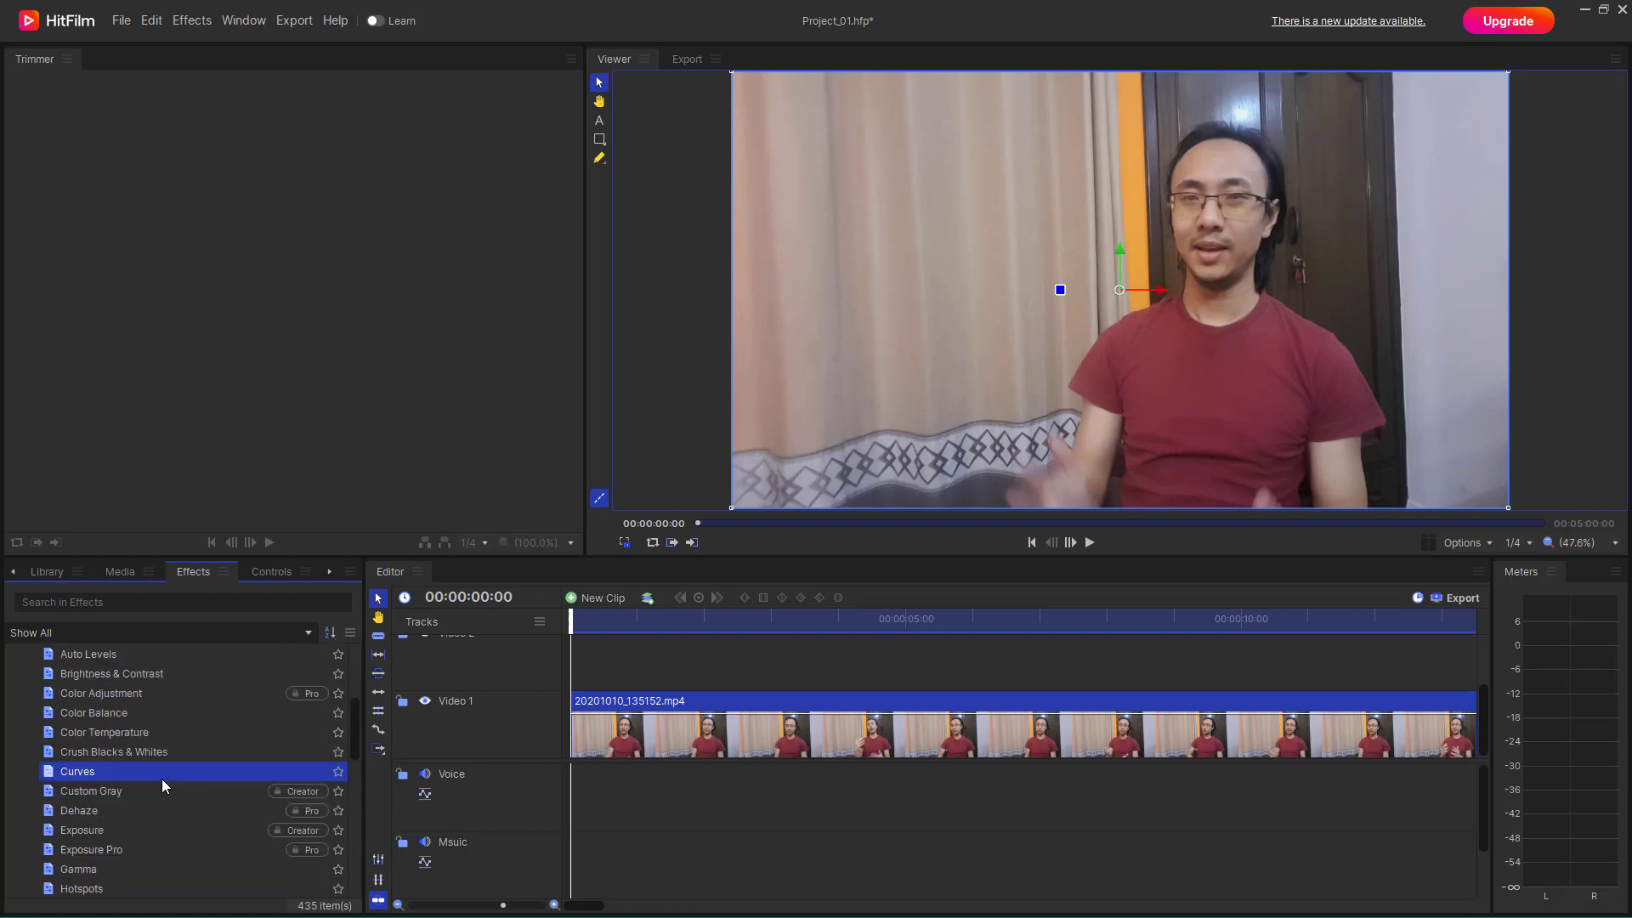
{"action": "double_click", "coordinate": [80, 771]}
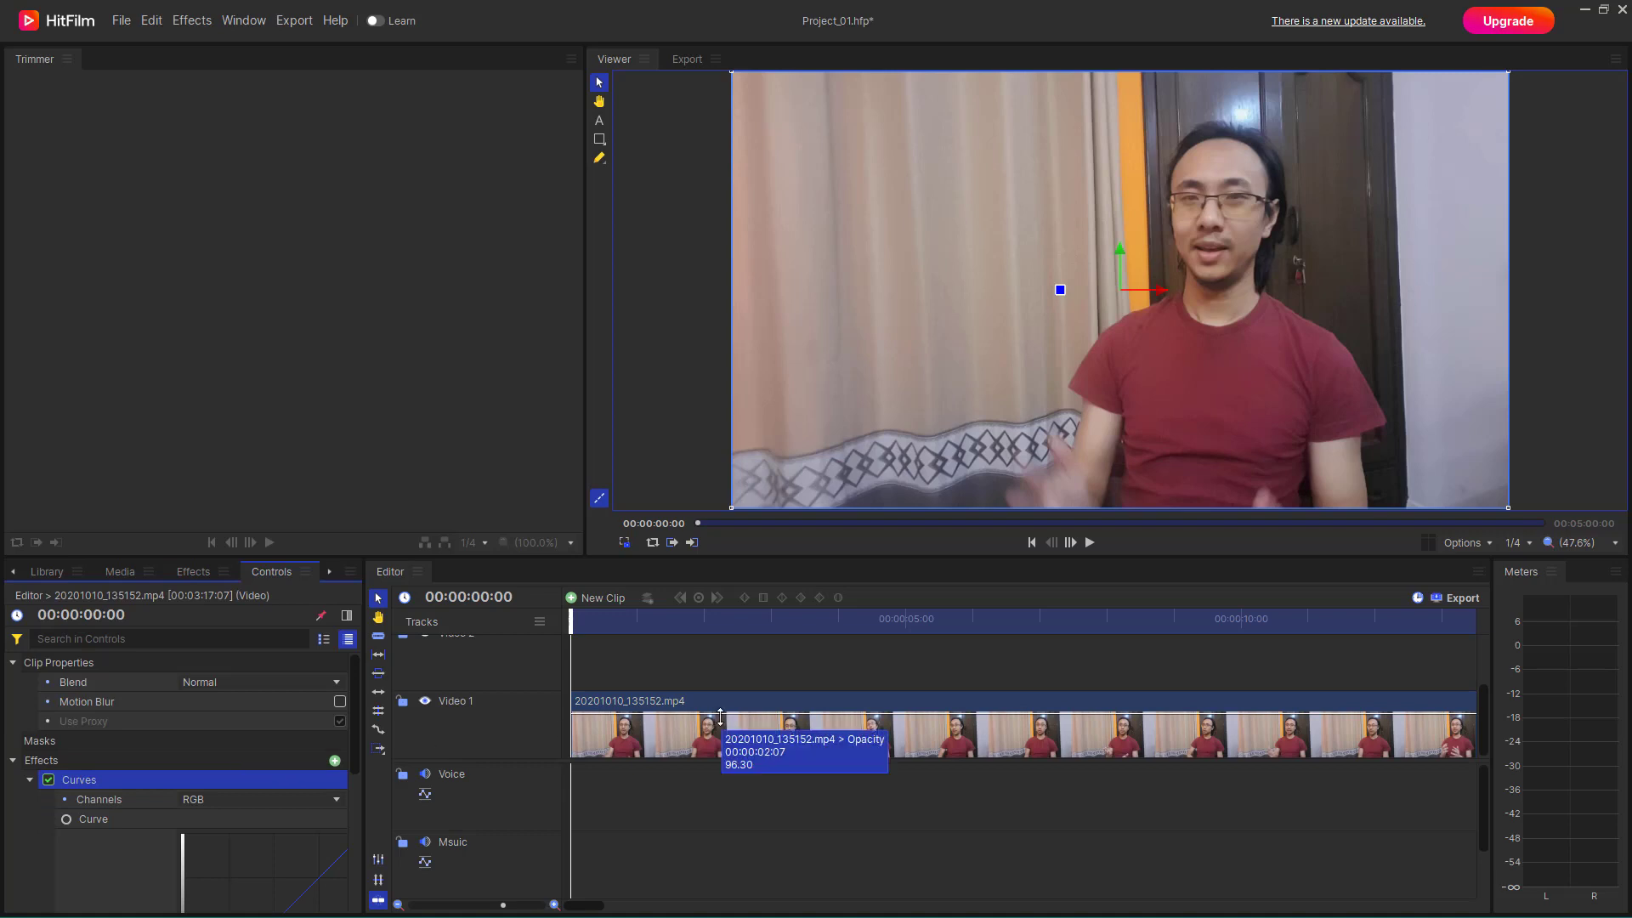
Select the clip on the Video 1 track and review its Curves and Transform controls.
{"action": "left_click", "coordinate": [708, 722]}
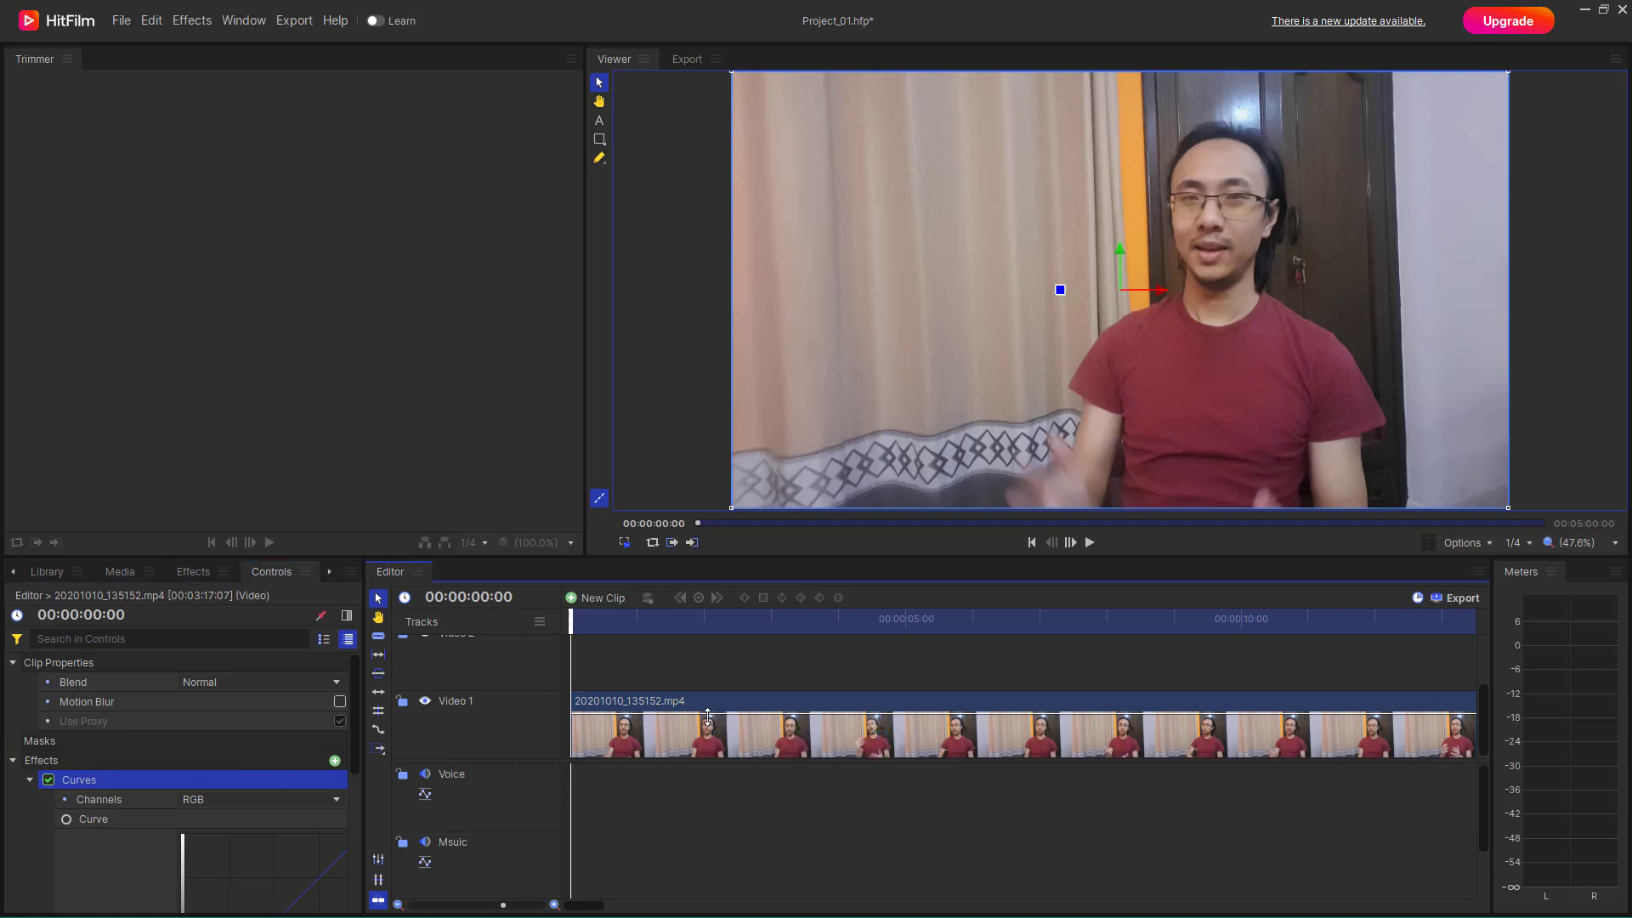
{"action": "left_click", "coordinate": [656, 699]}
{"action": "scroll", "coordinate": [295, 775], "scroll_direction": "down", "scroll_amount": 3}
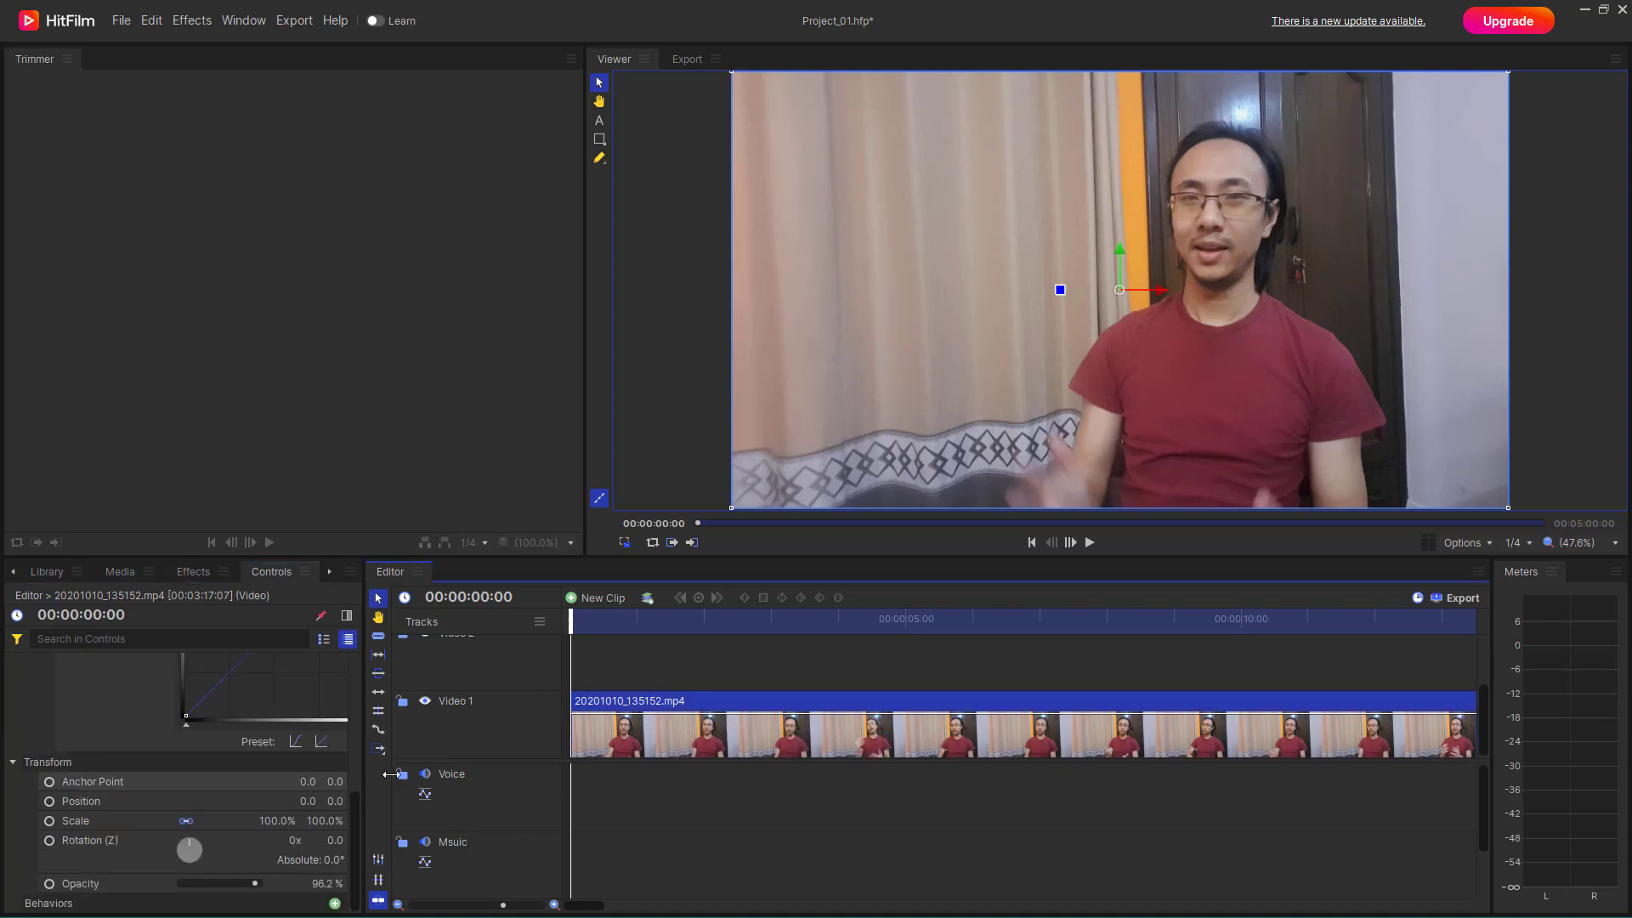
{"action": "scroll", "coordinate": [744, 757], "scroll_direction": "up", "scroll_amount": 2}
{"action": "scroll", "coordinate": [197, 676], "scroll_direction": "up", "scroll_amount": 5}
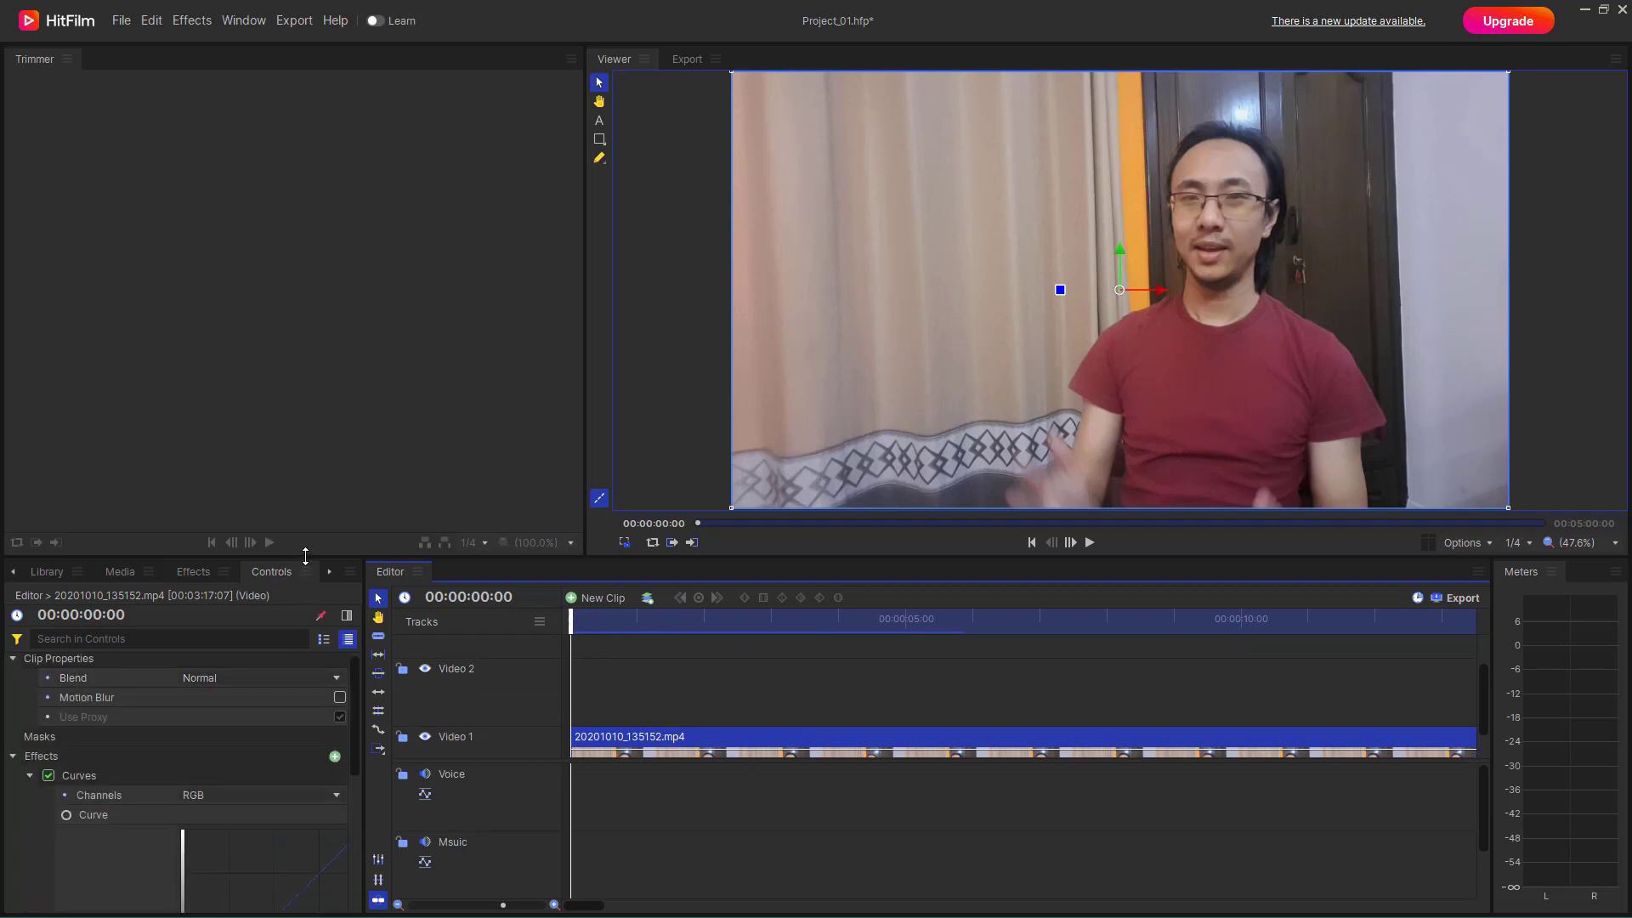
Dock the Controls panel beside the Trimmer and enlarge it so the whole curve graph fits.
{"action": "left_click_drag", "start_coordinate": [305, 556], "coordinate": [323, 363]}
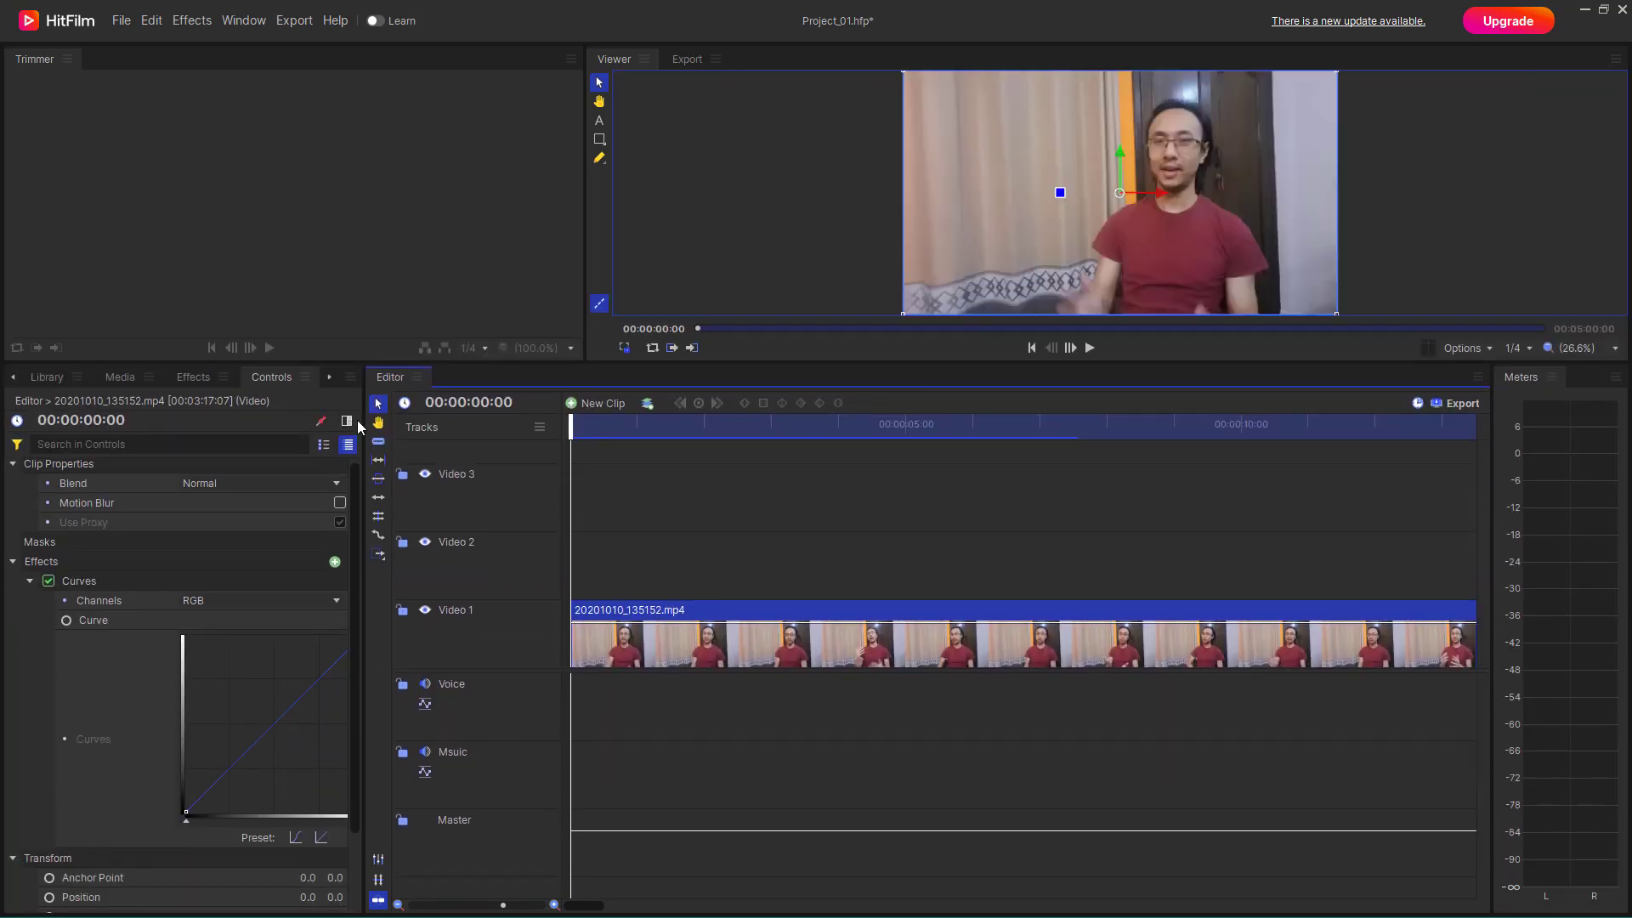
{"action": "left_click_drag", "start_coordinate": [361, 420], "coordinate": [548, 420]}
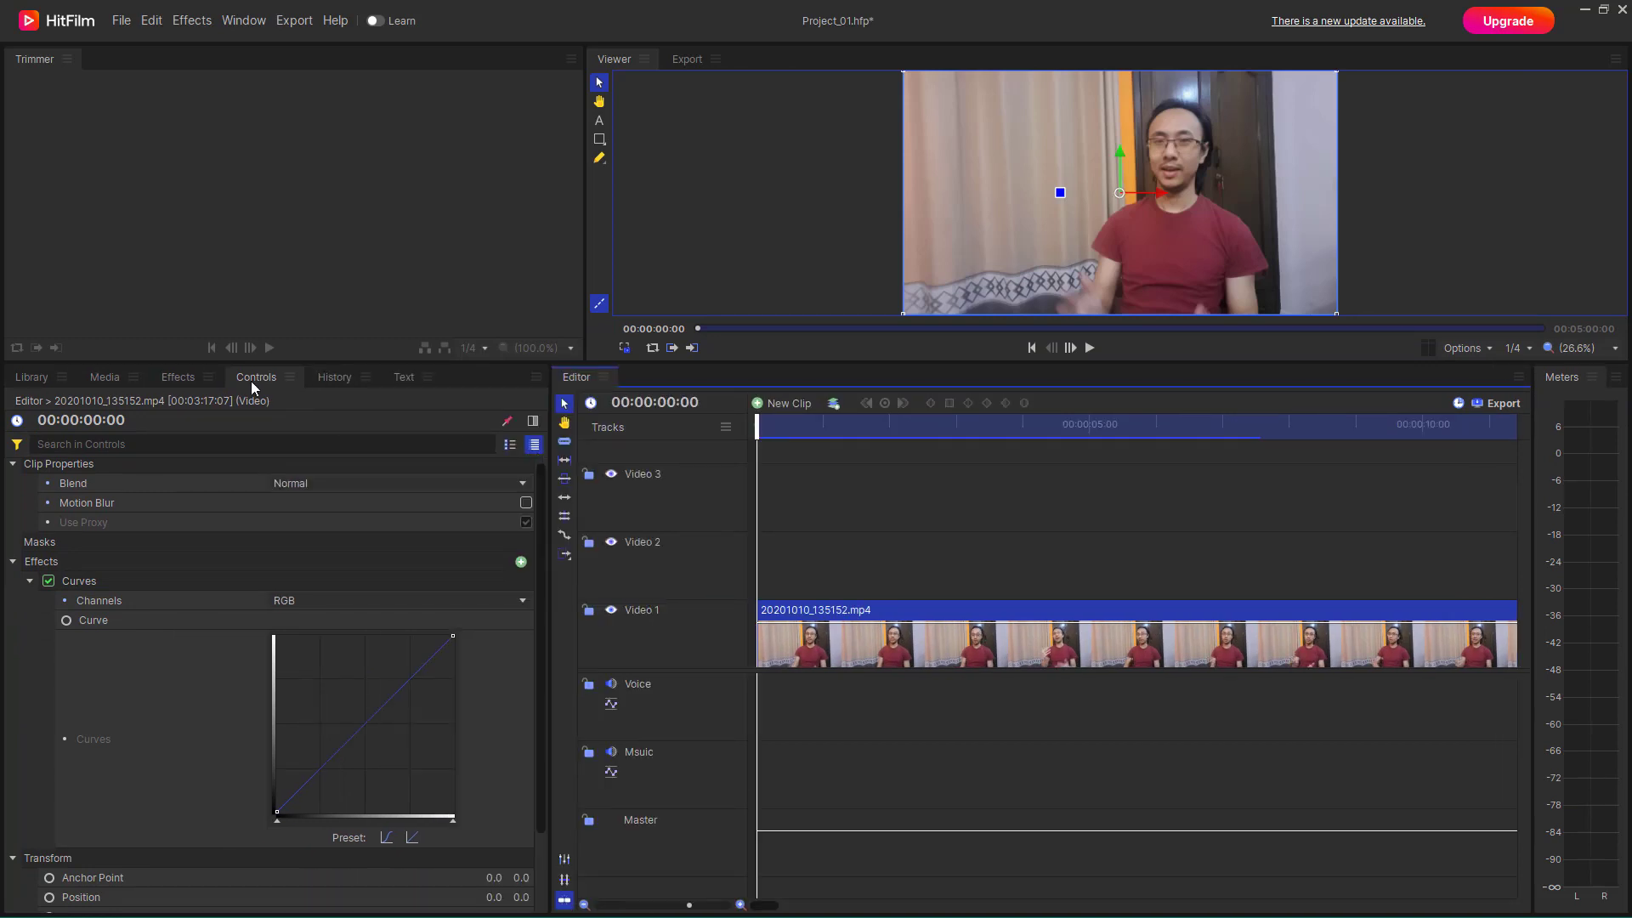
{"action": "left_click_drag", "start_coordinate": [257, 376], "coordinate": [102, 54]}
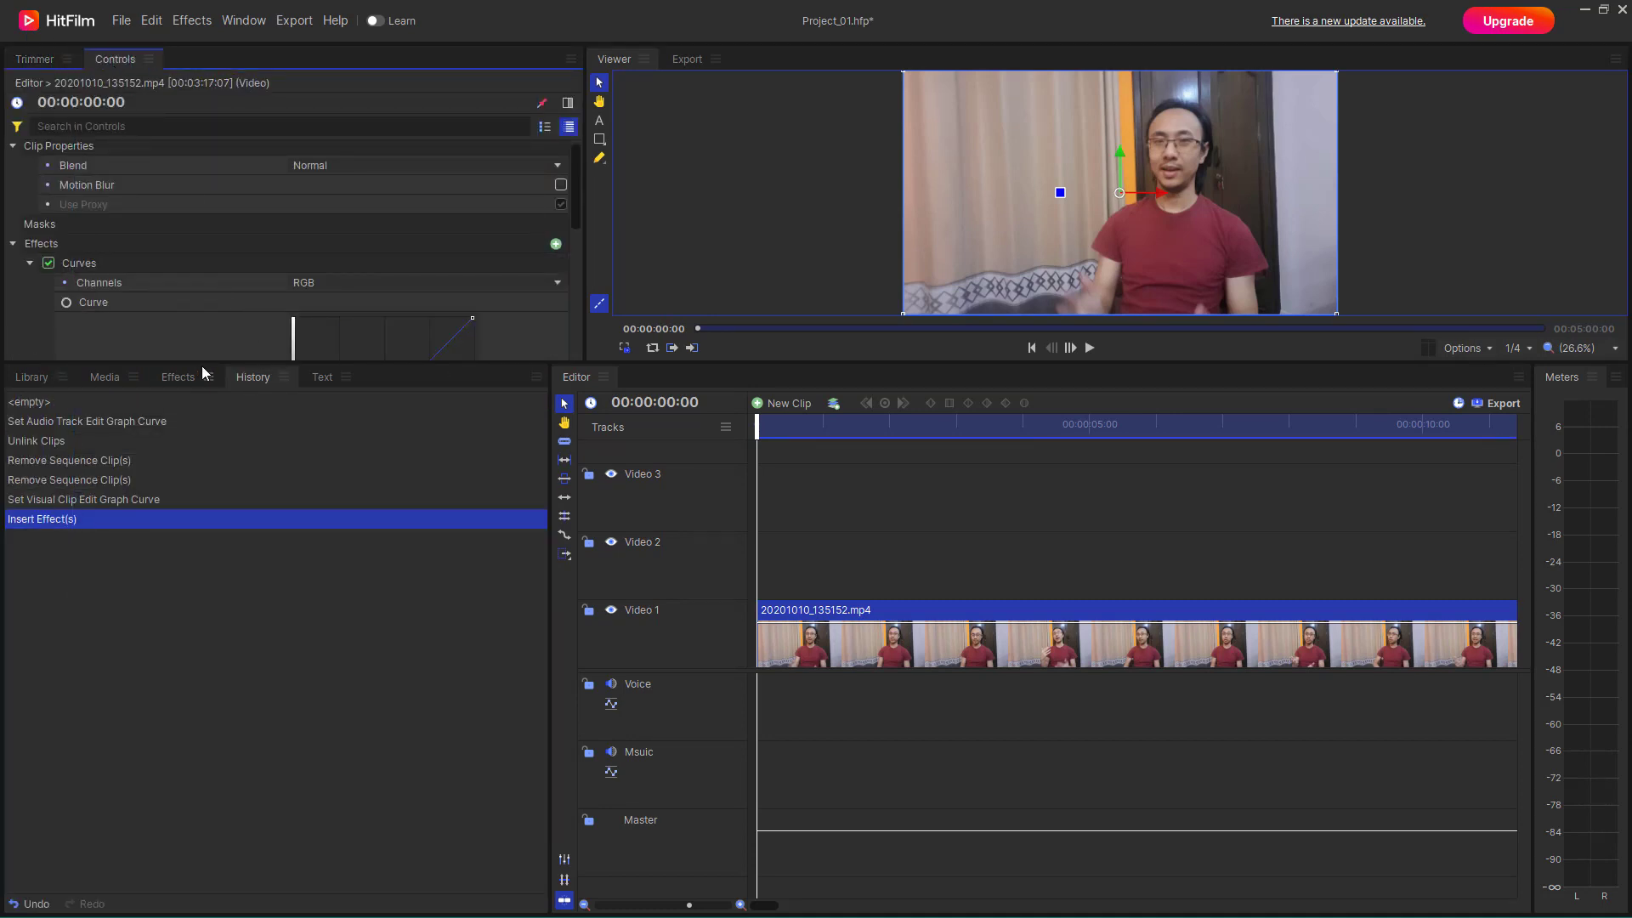
{"action": "left_click_drag", "start_coordinate": [205, 360], "coordinate": [193, 613]}
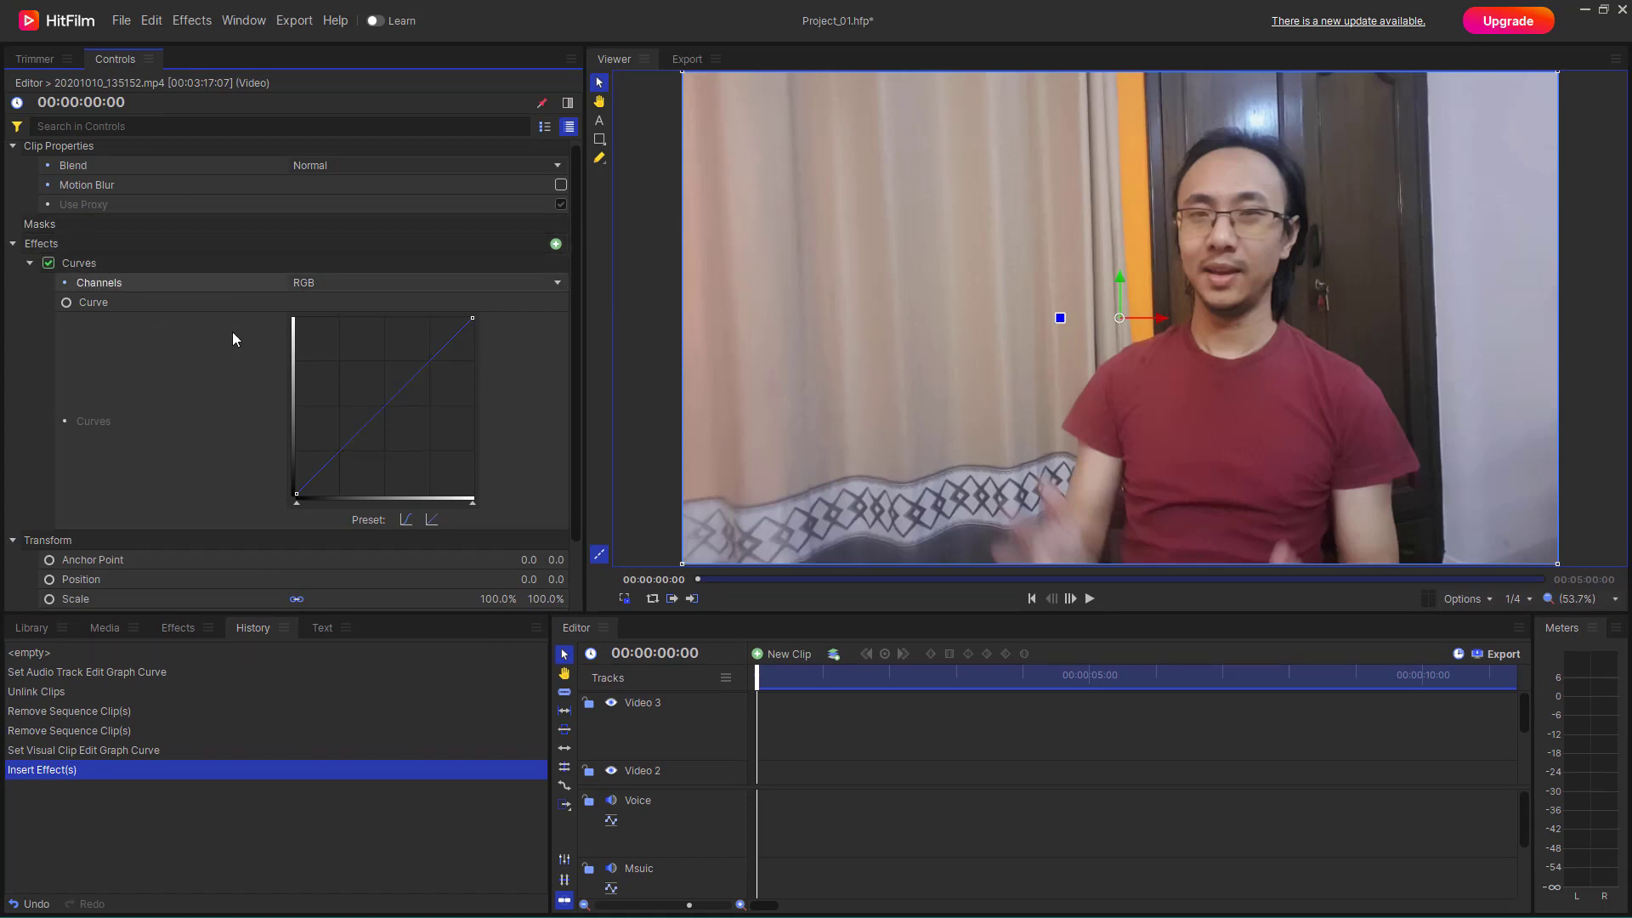
Try the S-curve and linear presets on the RGB curve and try moving its black and white end points.
{"action": "scroll", "coordinate": [255, 344], "scroll_direction": "down", "scroll_amount": 1}
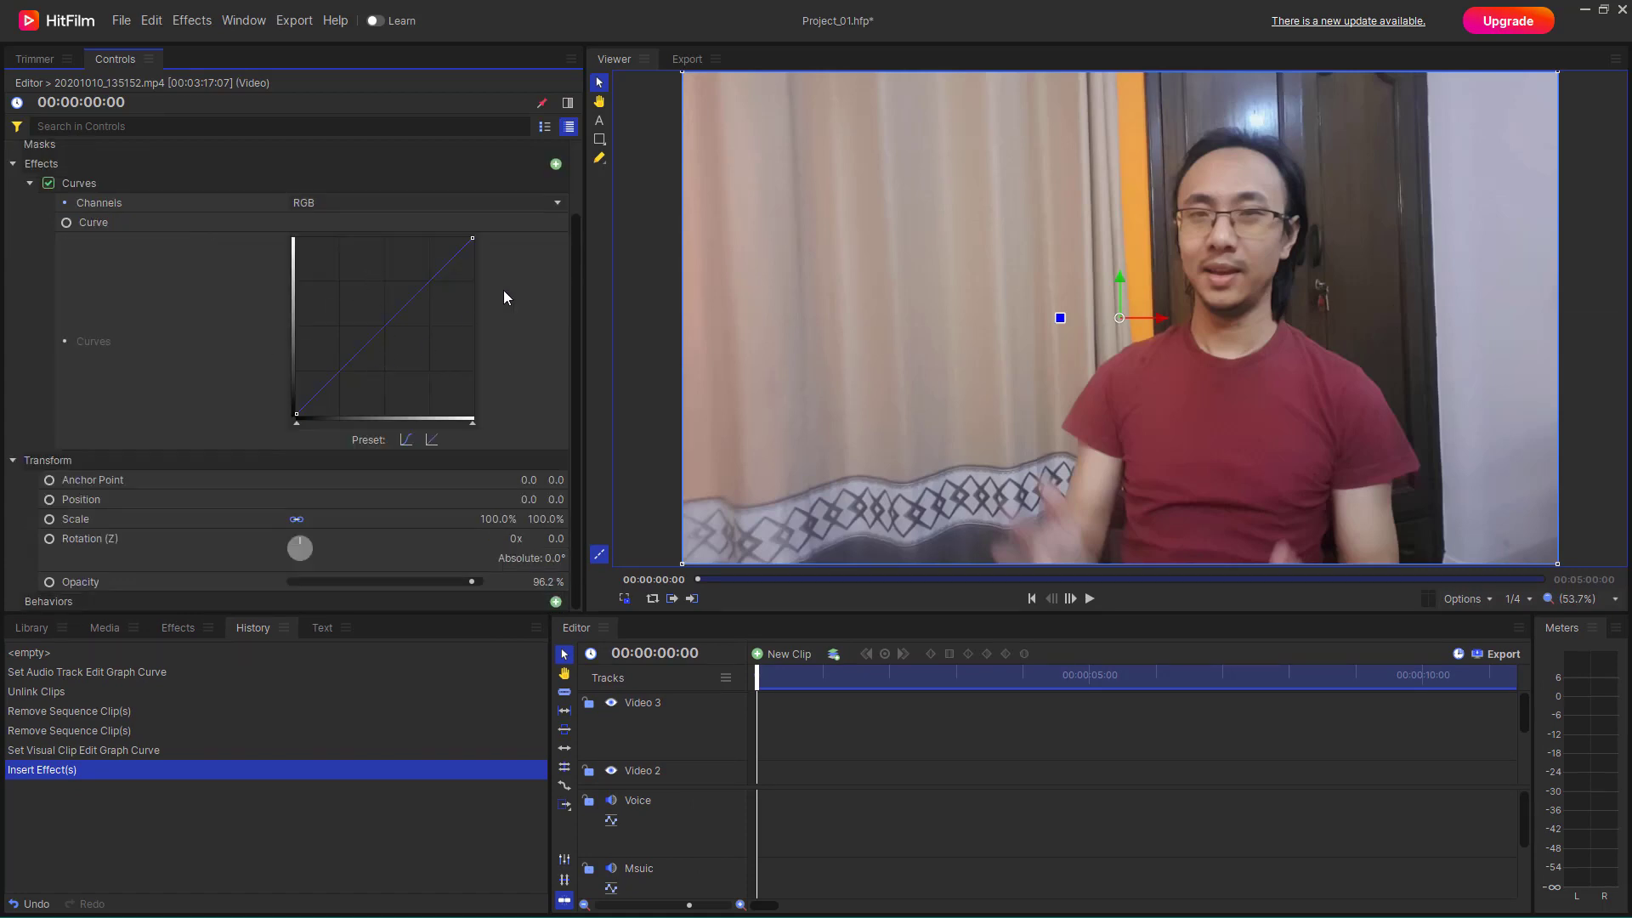
{"action": "left_click", "coordinate": [406, 440]}
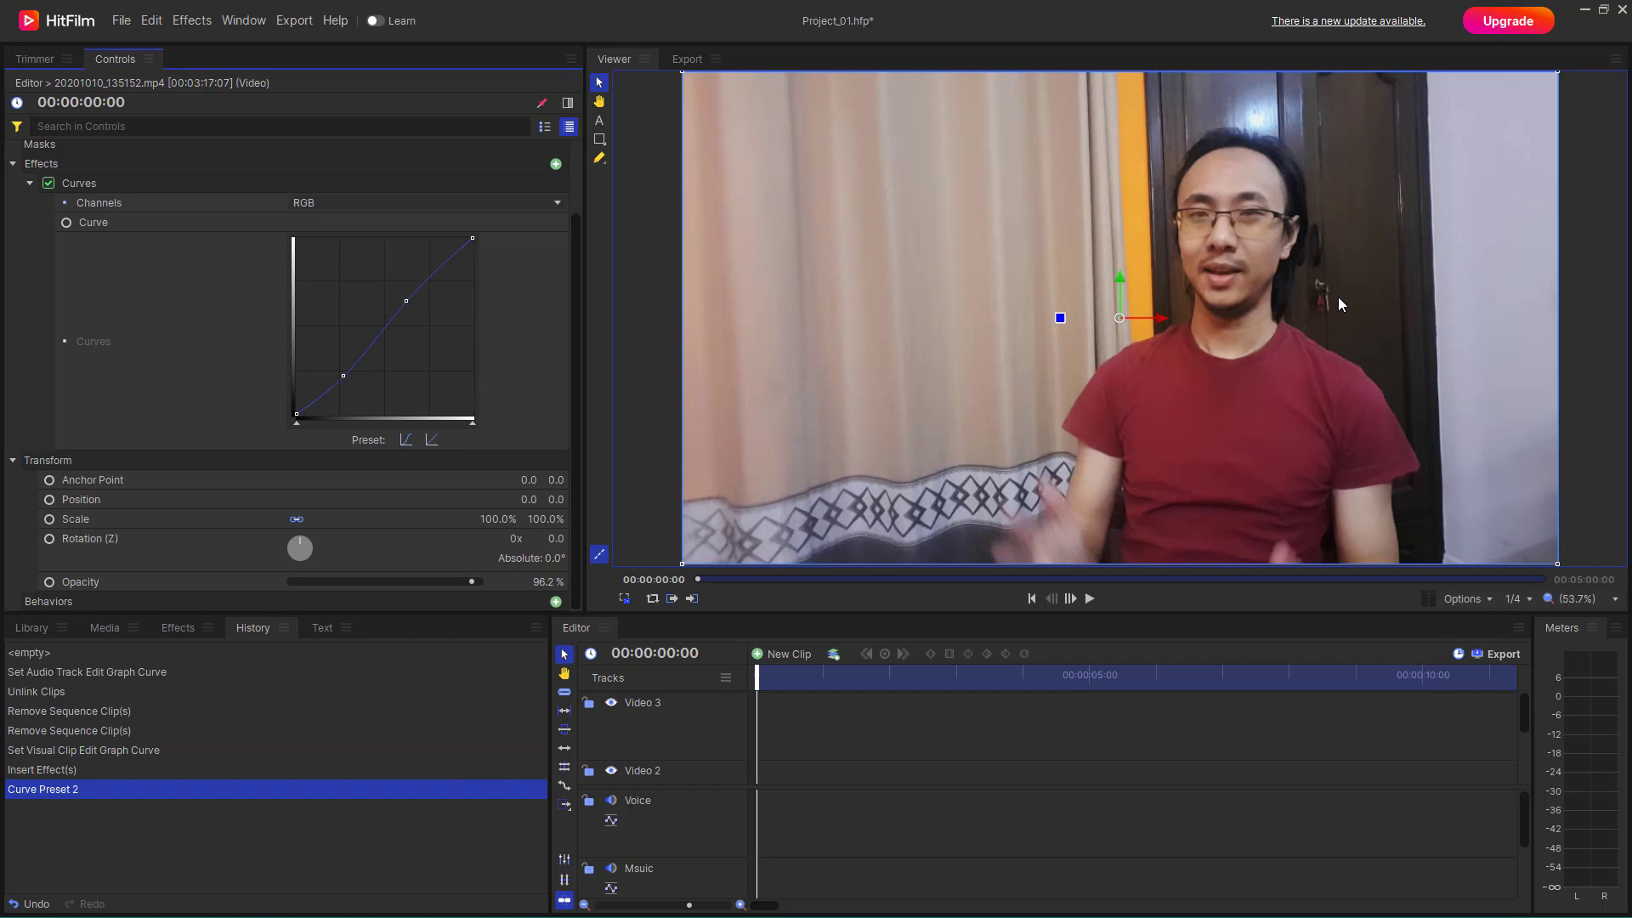
{"action": "left_click", "coordinate": [432, 440]}
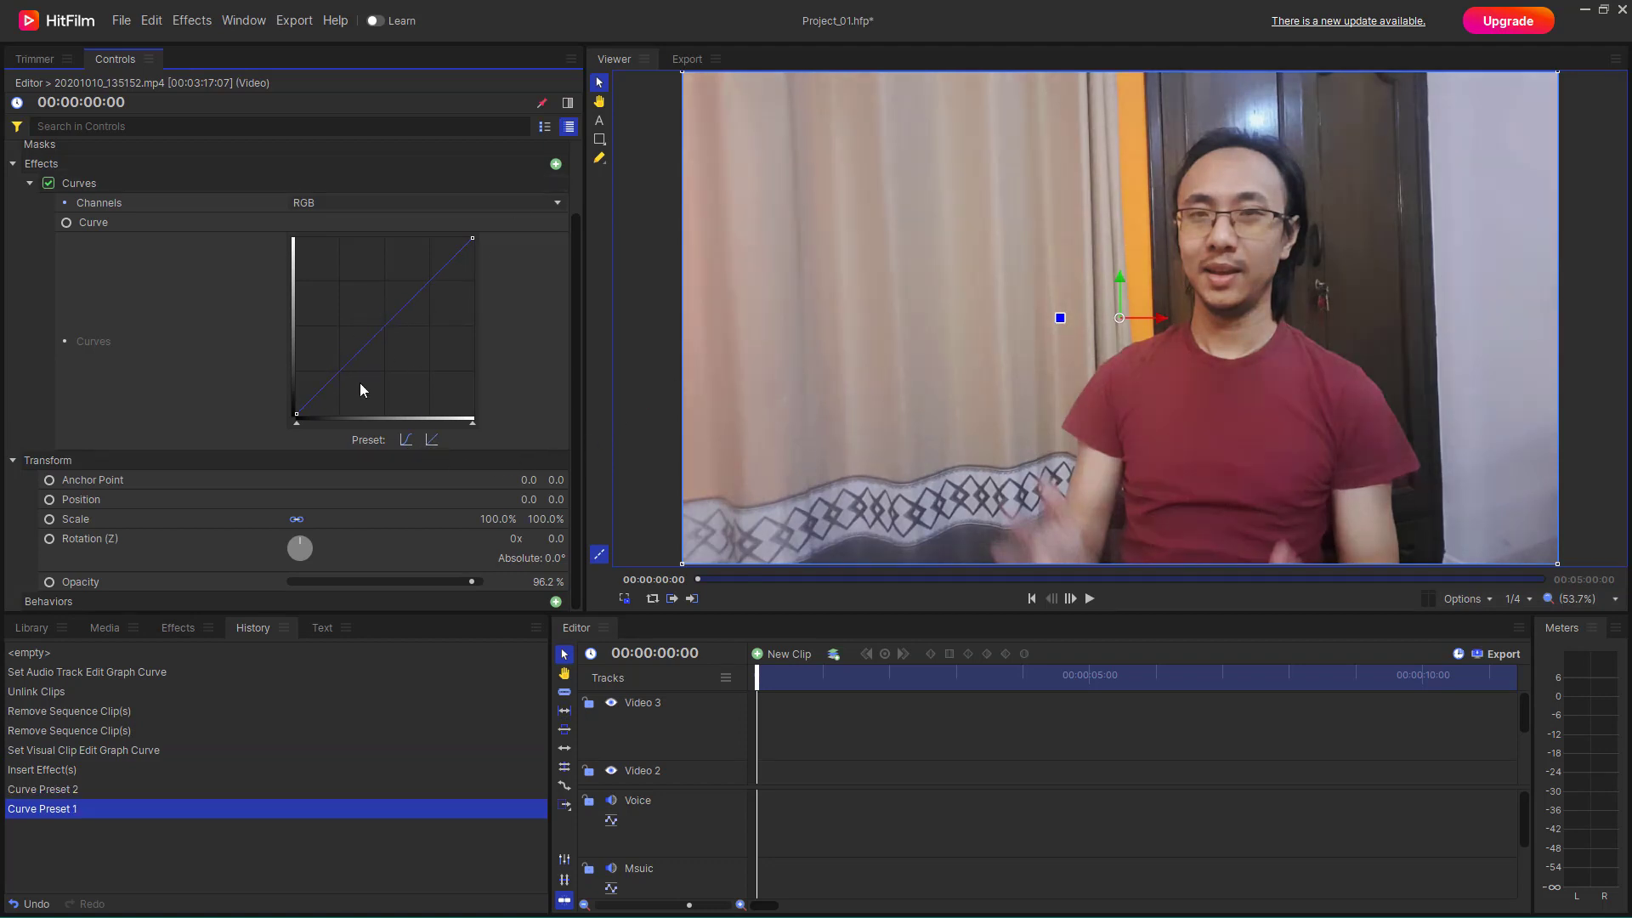
{"action": "mouse_move", "coordinate": [296, 423]}
{"action": "left_mouse_down"}
{"action": "mouse_move", "coordinate": [375, 423]}
{"action": "mouse_move", "coordinate": [283, 408]}
{"action": "left_mouse_up"}
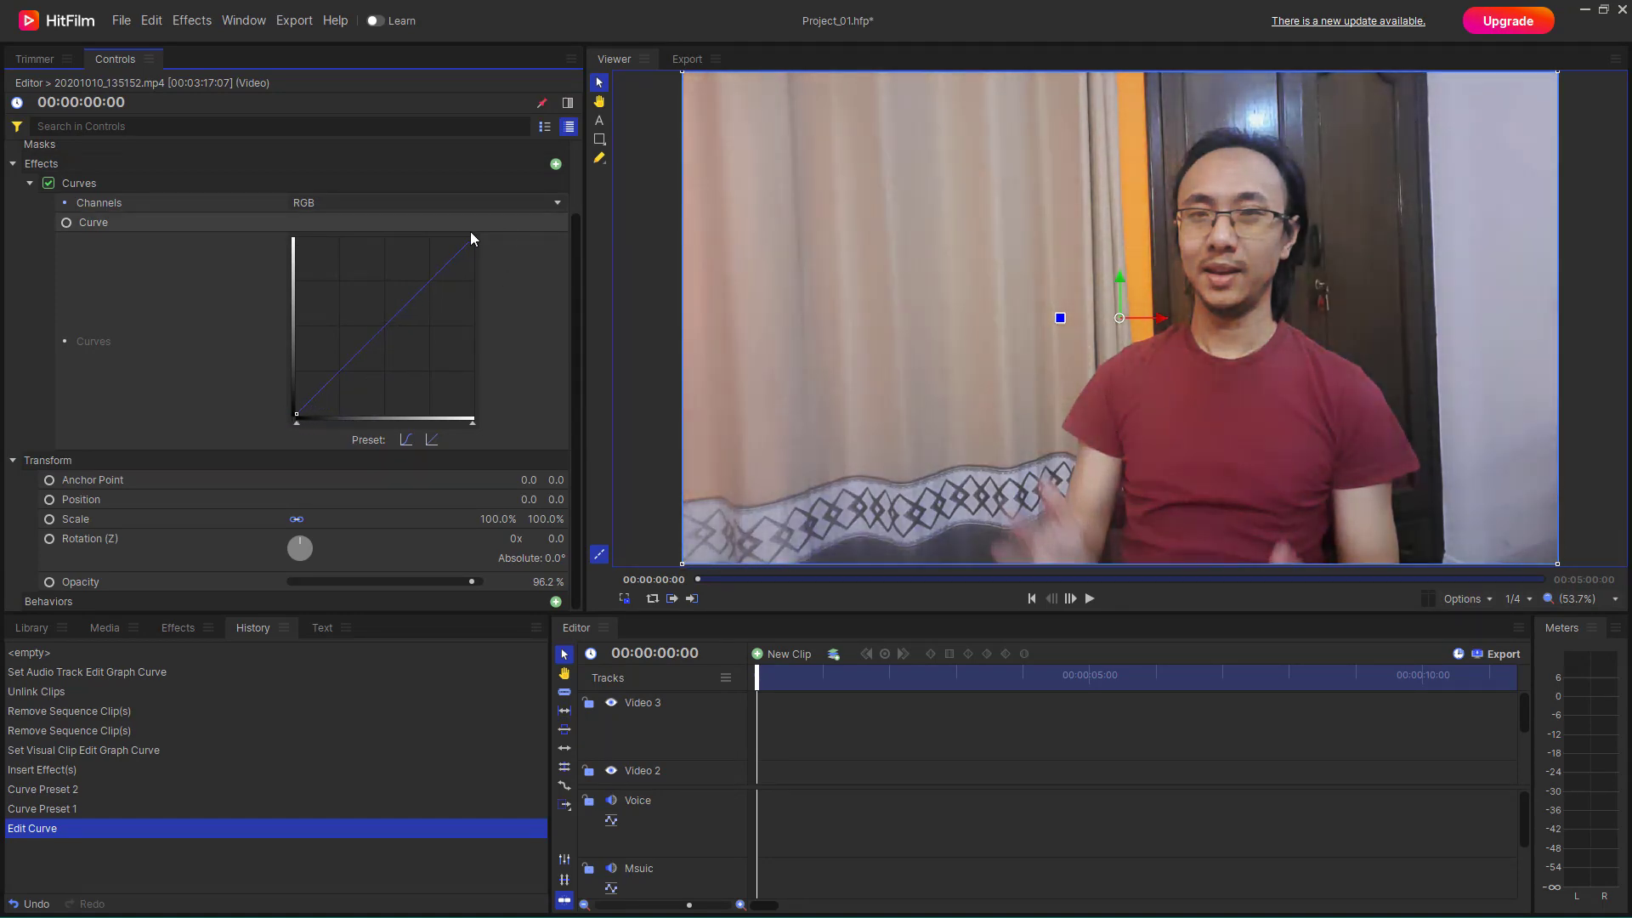
{"action": "left_click_drag", "start_coordinate": [472, 238], "coordinate": [509, 233]}
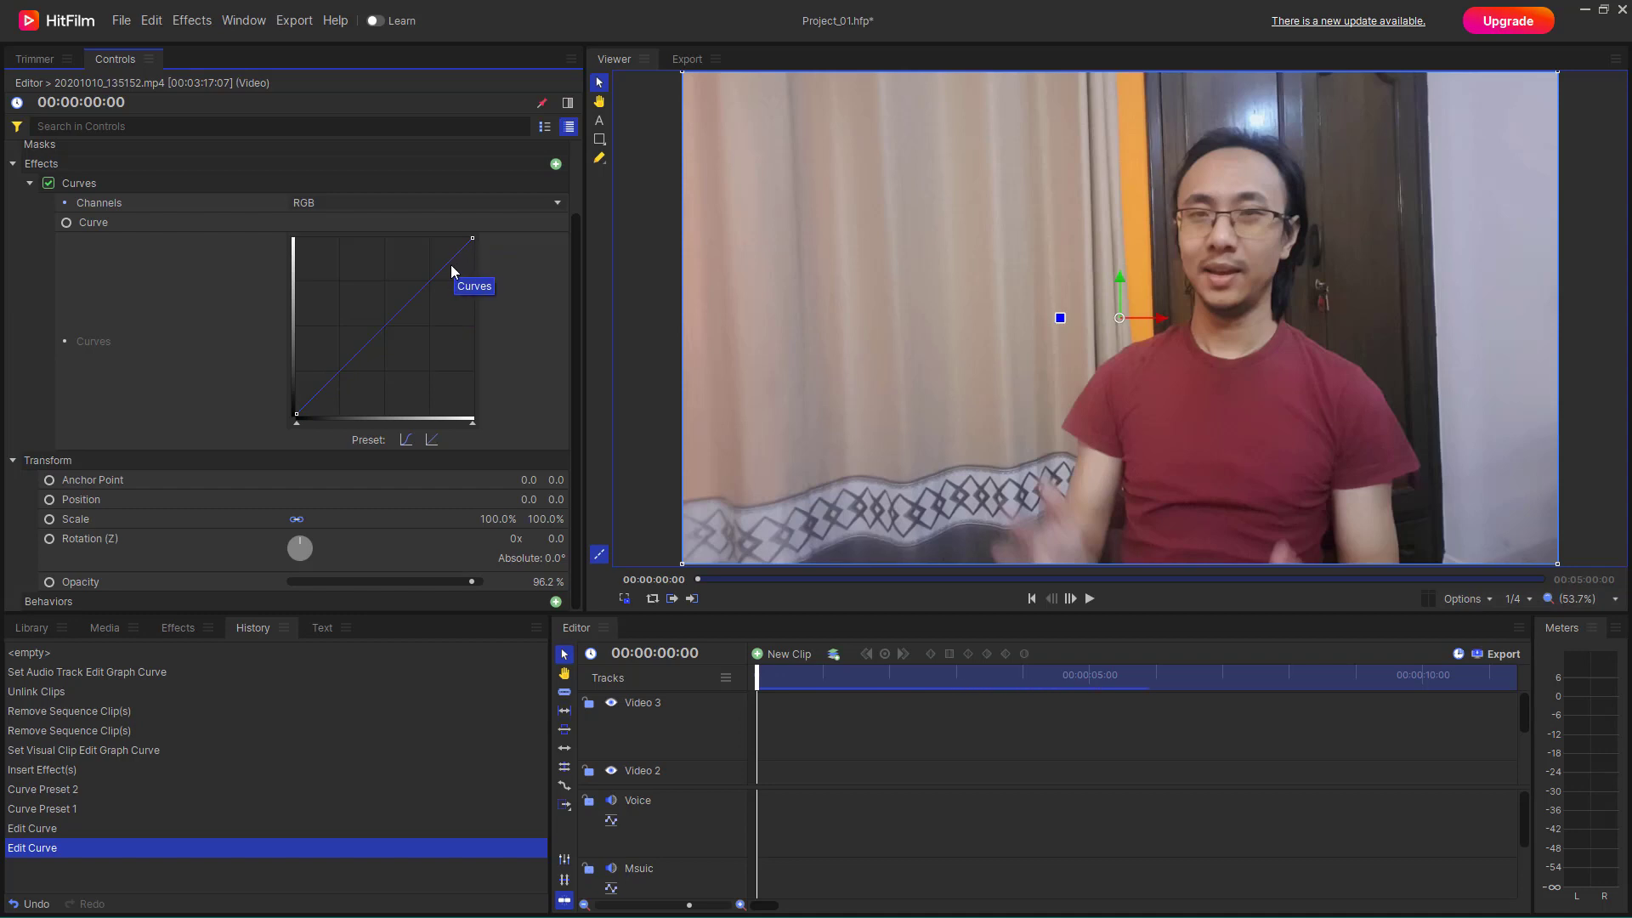
Add three control points to the RGB curve, one each in the shadows, midtones and highlights.
{"action": "left_click", "coordinate": [324, 386]}
{"action": "left_click", "coordinate": [383, 327]}
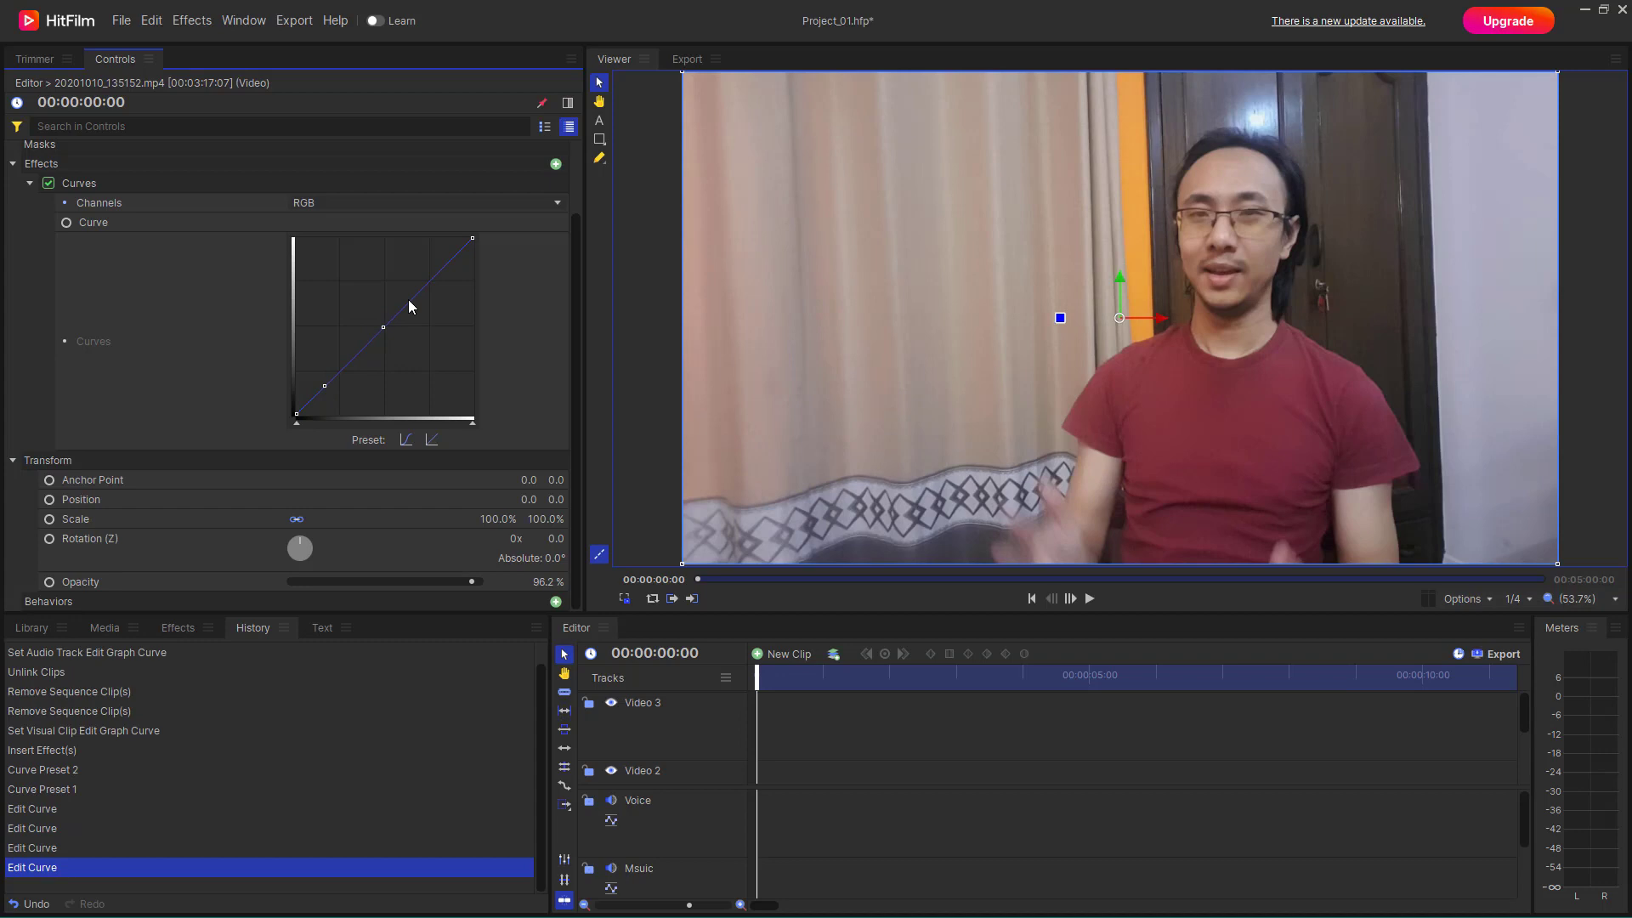
{"action": "left_click", "coordinate": [442, 270]}
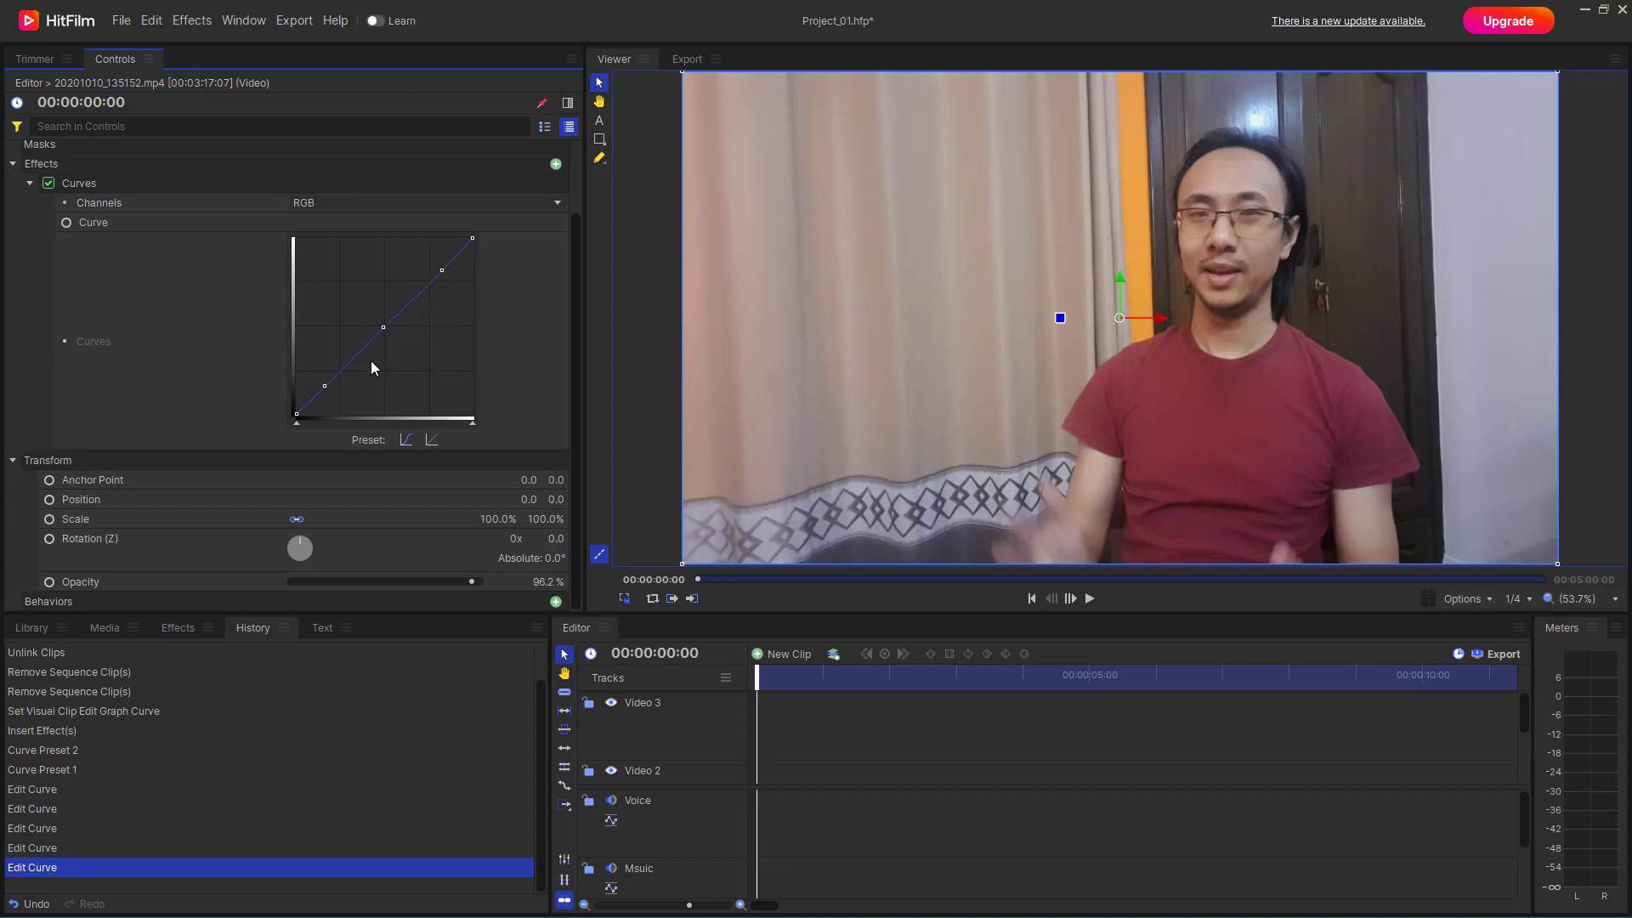
Shape the RGB curve into an S by lowering the shadow point and raising the highlight point.
{"action": "left_click", "coordinate": [324, 391]}
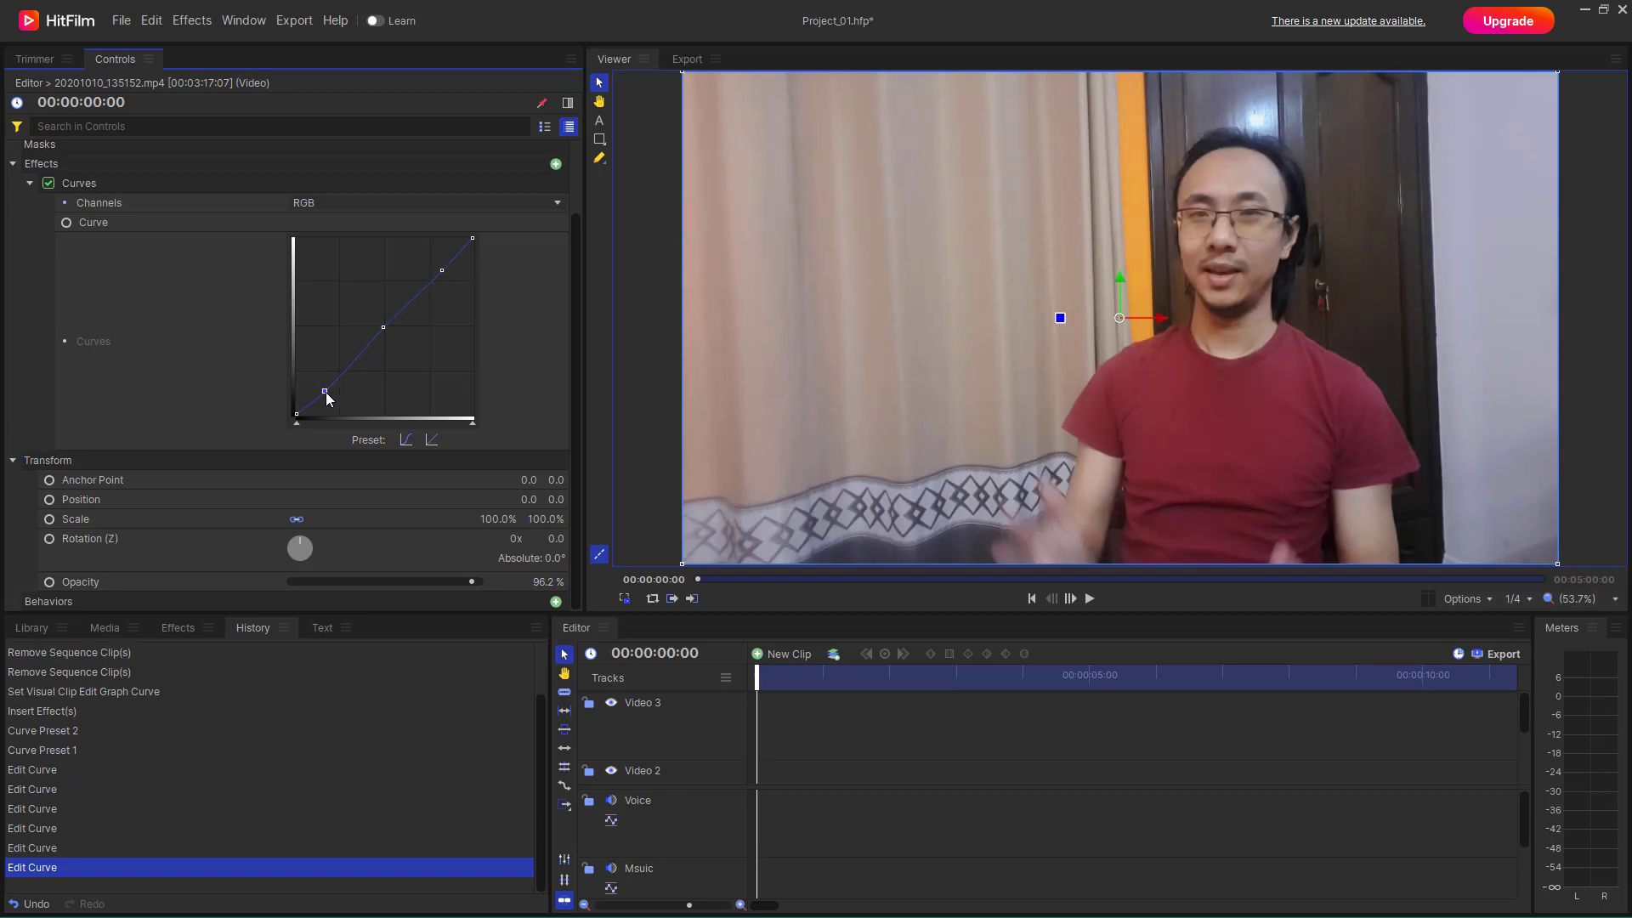
{"action": "left_click_drag", "start_coordinate": [326, 393], "coordinate": [335, 396]}
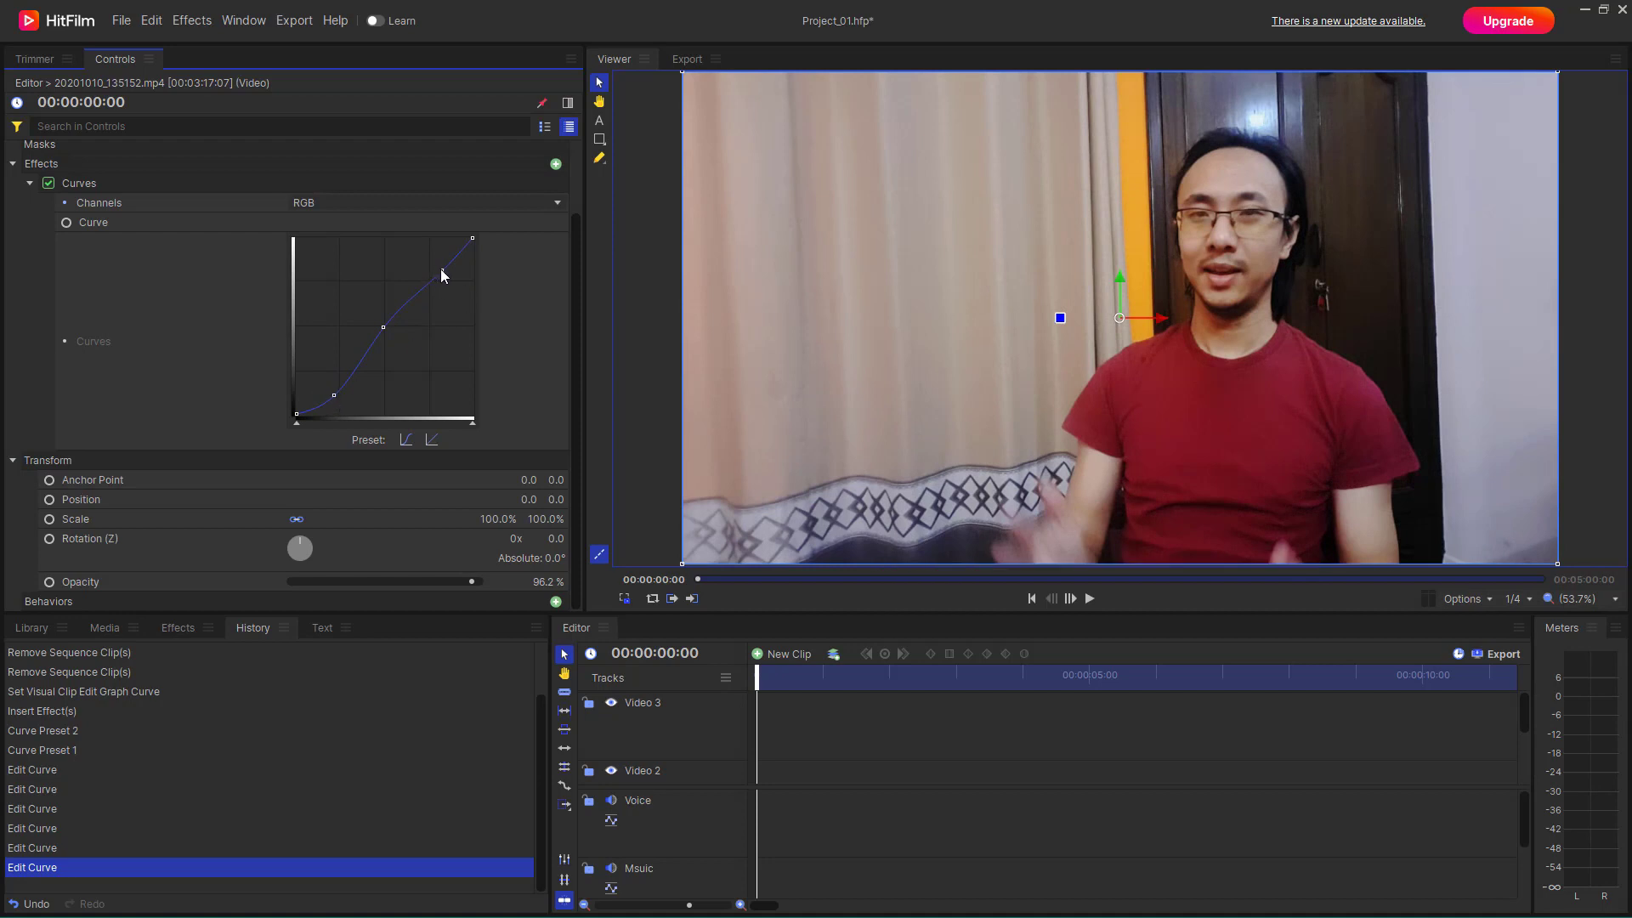
{"action": "mouse_move", "coordinate": [442, 273]}
{"action": "left_mouse_down"}
{"action": "mouse_move", "coordinate": [438, 245]}
{"action": "mouse_move", "coordinate": [416, 274]}
{"action": "left_mouse_up"}
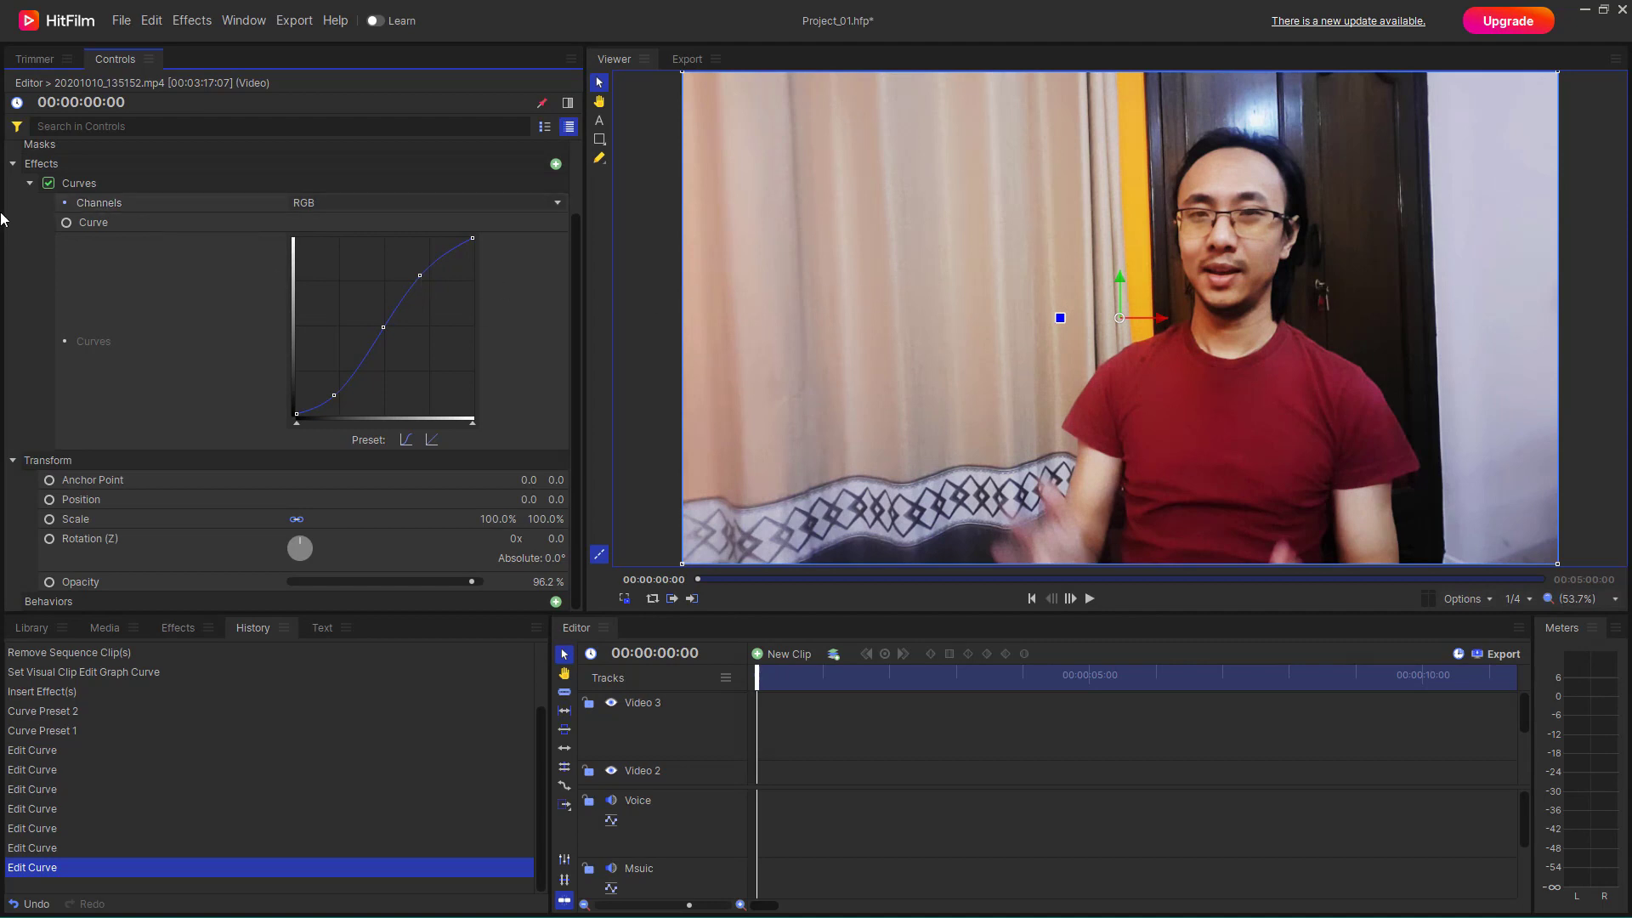
Compare the picture with and without the Curves effect by disabling and re-enabling it twice.
{"action": "left_click", "coordinate": [49, 183]}
{"action": "left_click", "coordinate": [49, 184]}
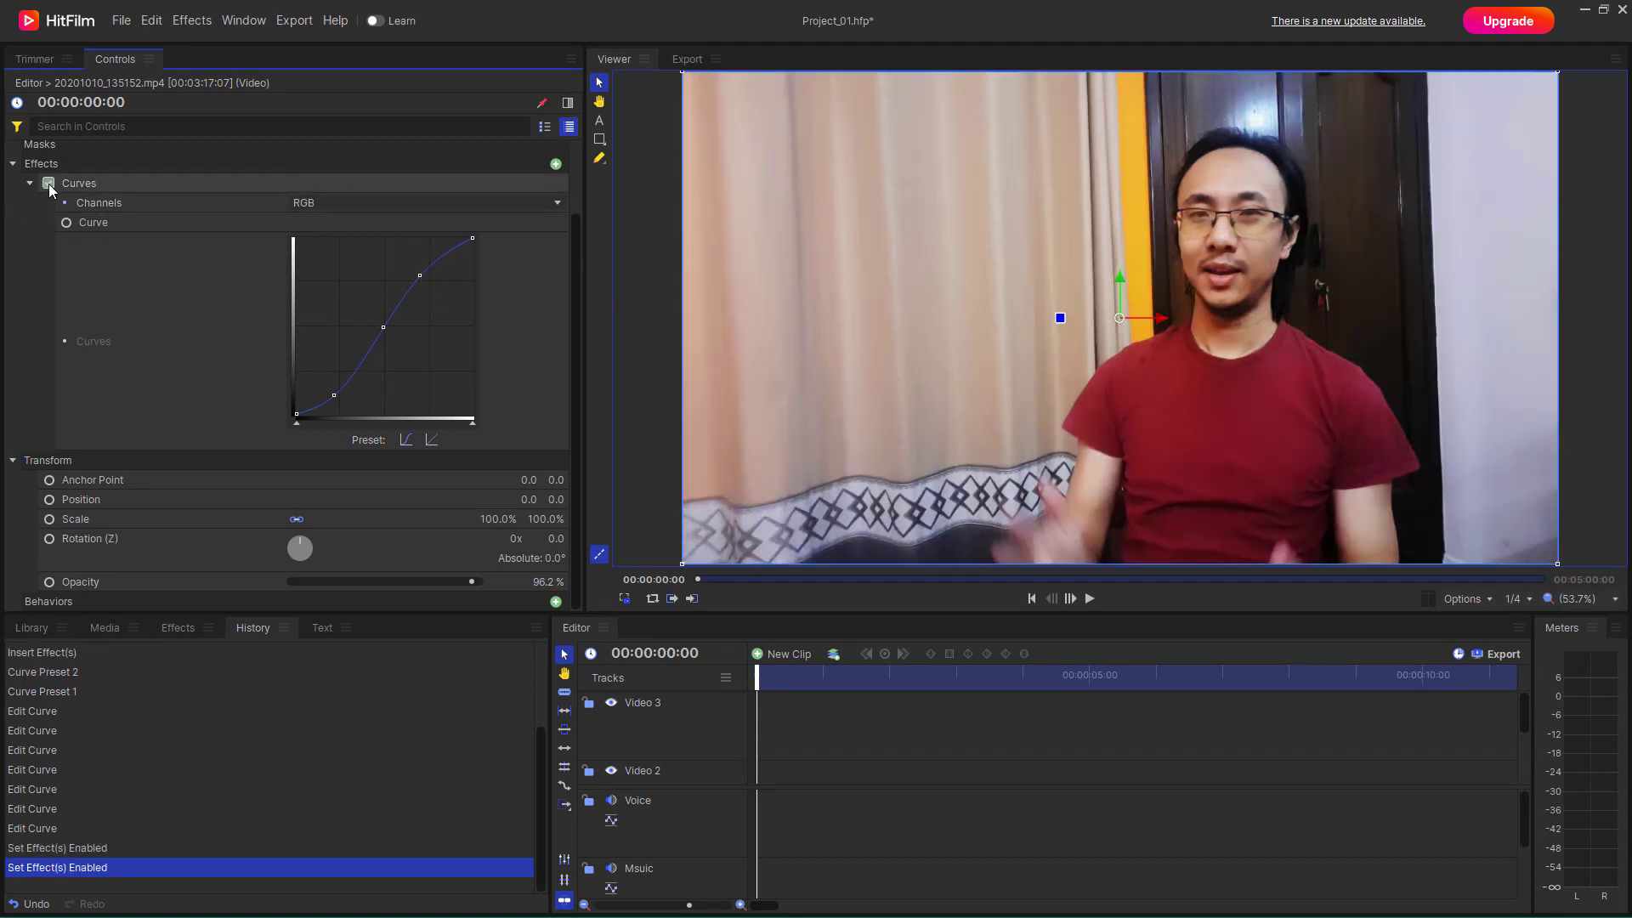
{"action": "left_click", "coordinate": [49, 183]}
{"action": "left_click", "coordinate": [49, 184]}
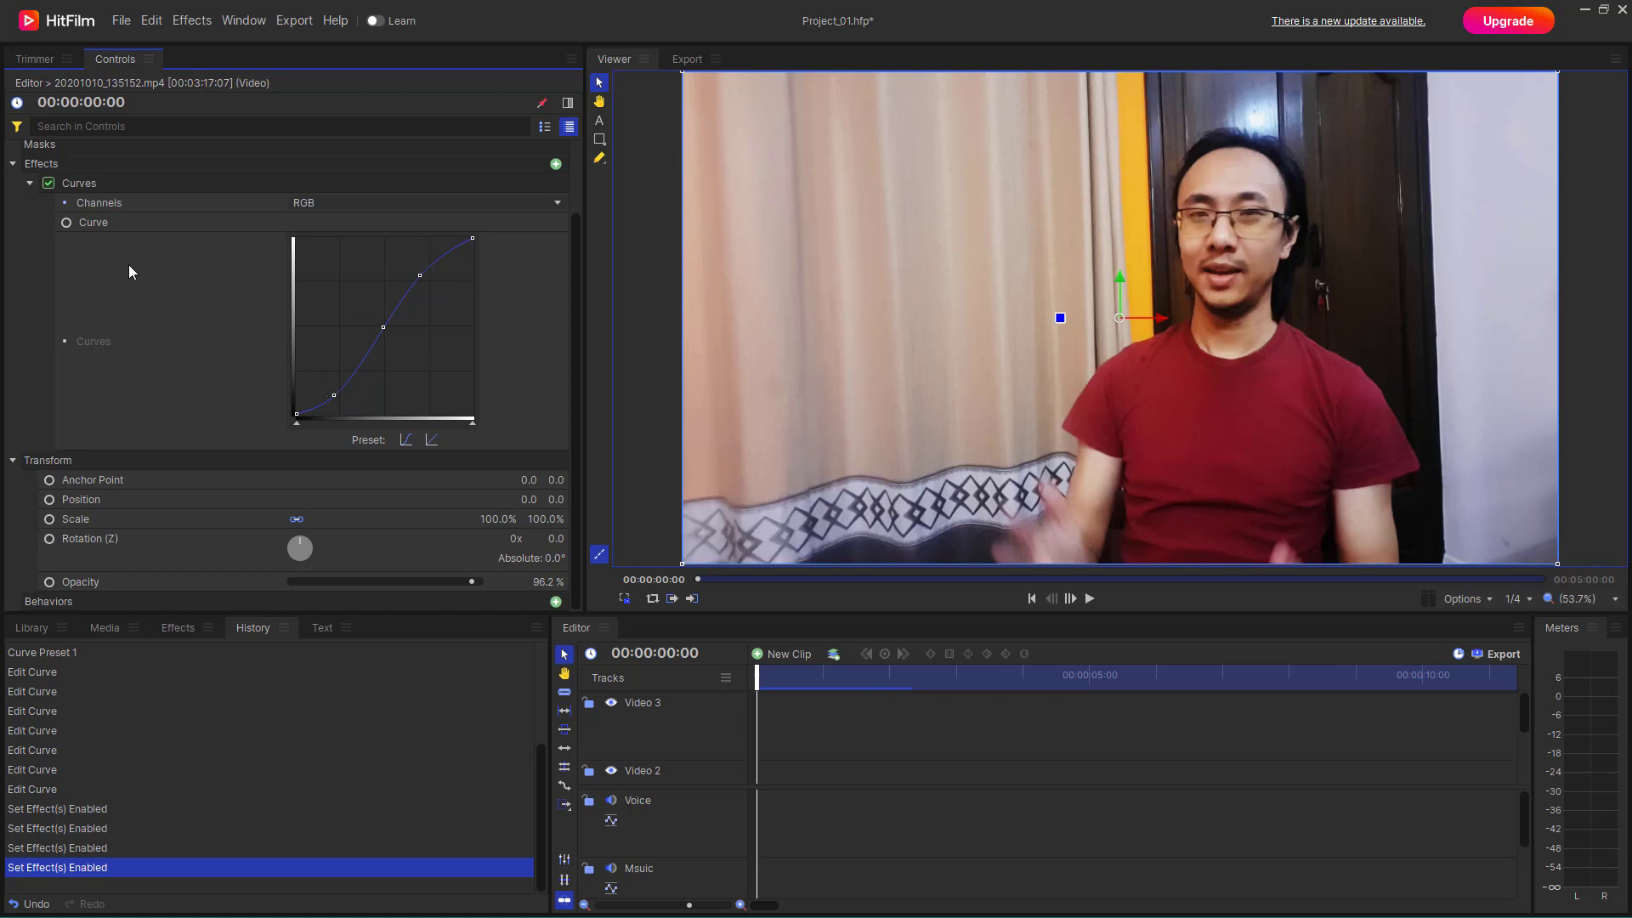
Give the Red channel an S-shaped curve with a raised highlight point and a lowered shadow point.
{"action": "left_click", "coordinate": [374, 209]}
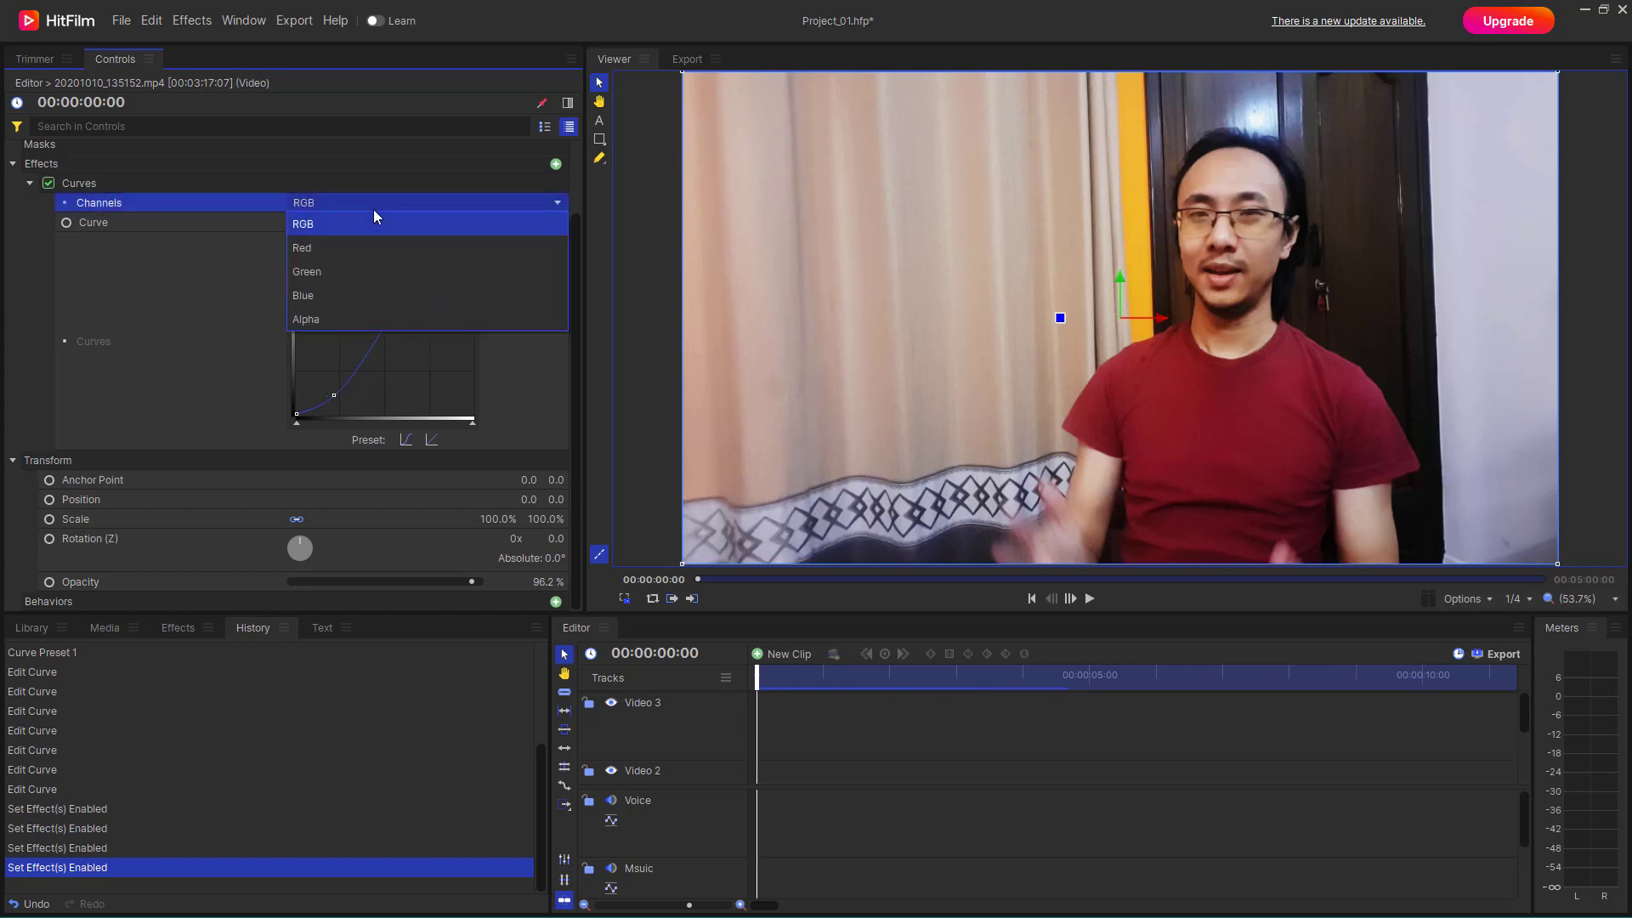
{"action": "left_click", "coordinate": [331, 249]}
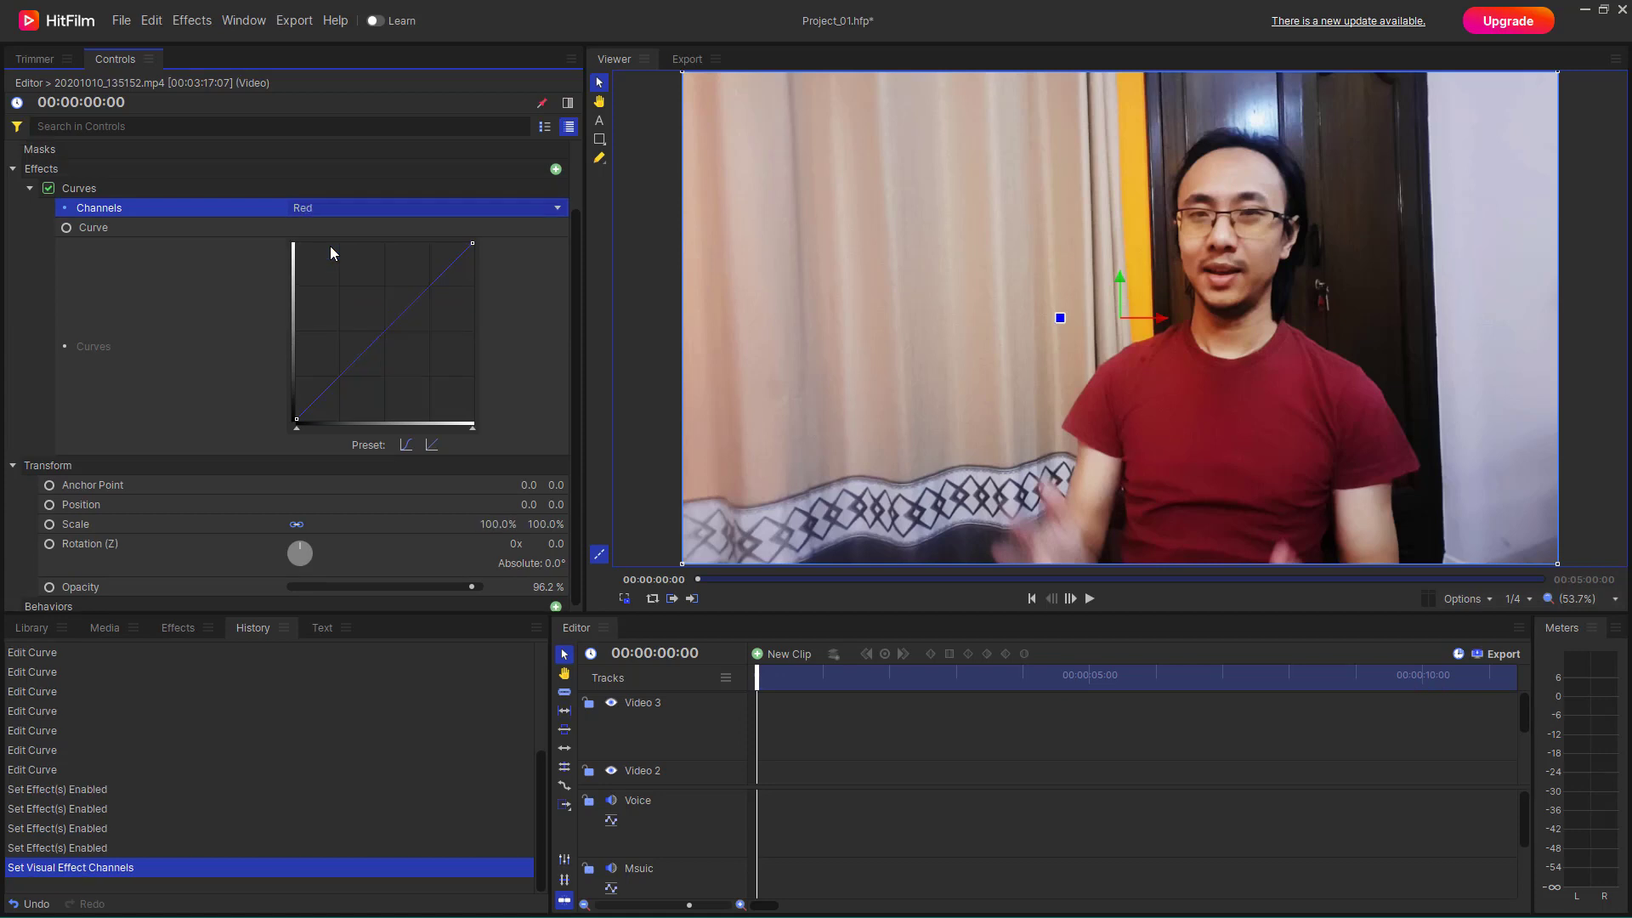
{"action": "left_click", "coordinate": [437, 281]}
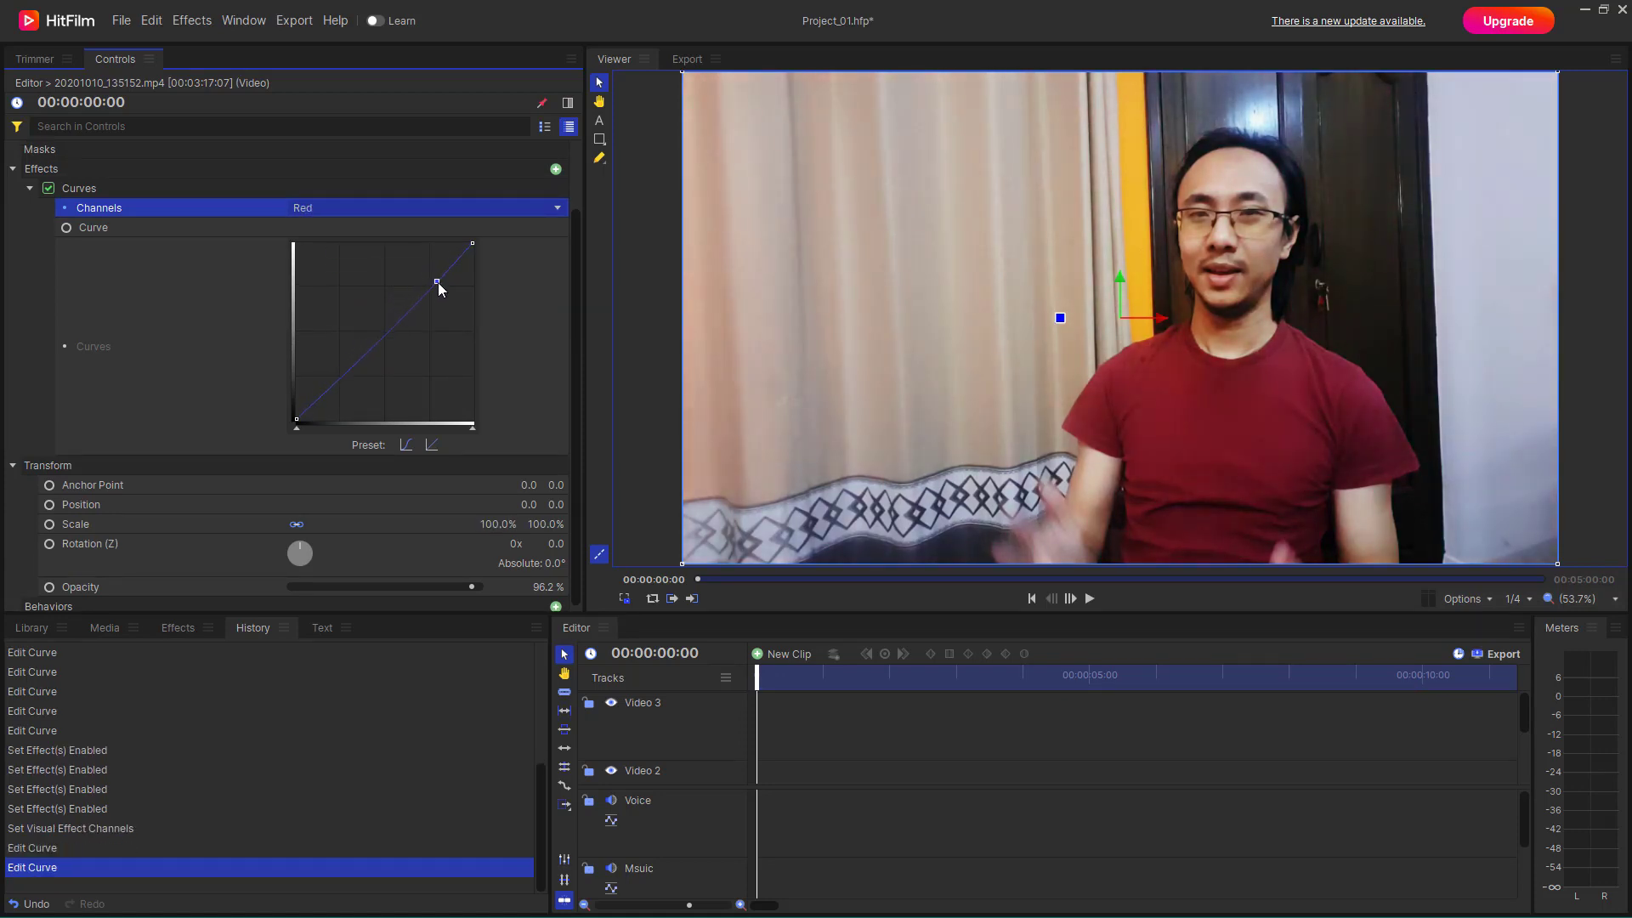
{"action": "left_click_drag", "start_coordinate": [438, 283], "coordinate": [443, 264]}
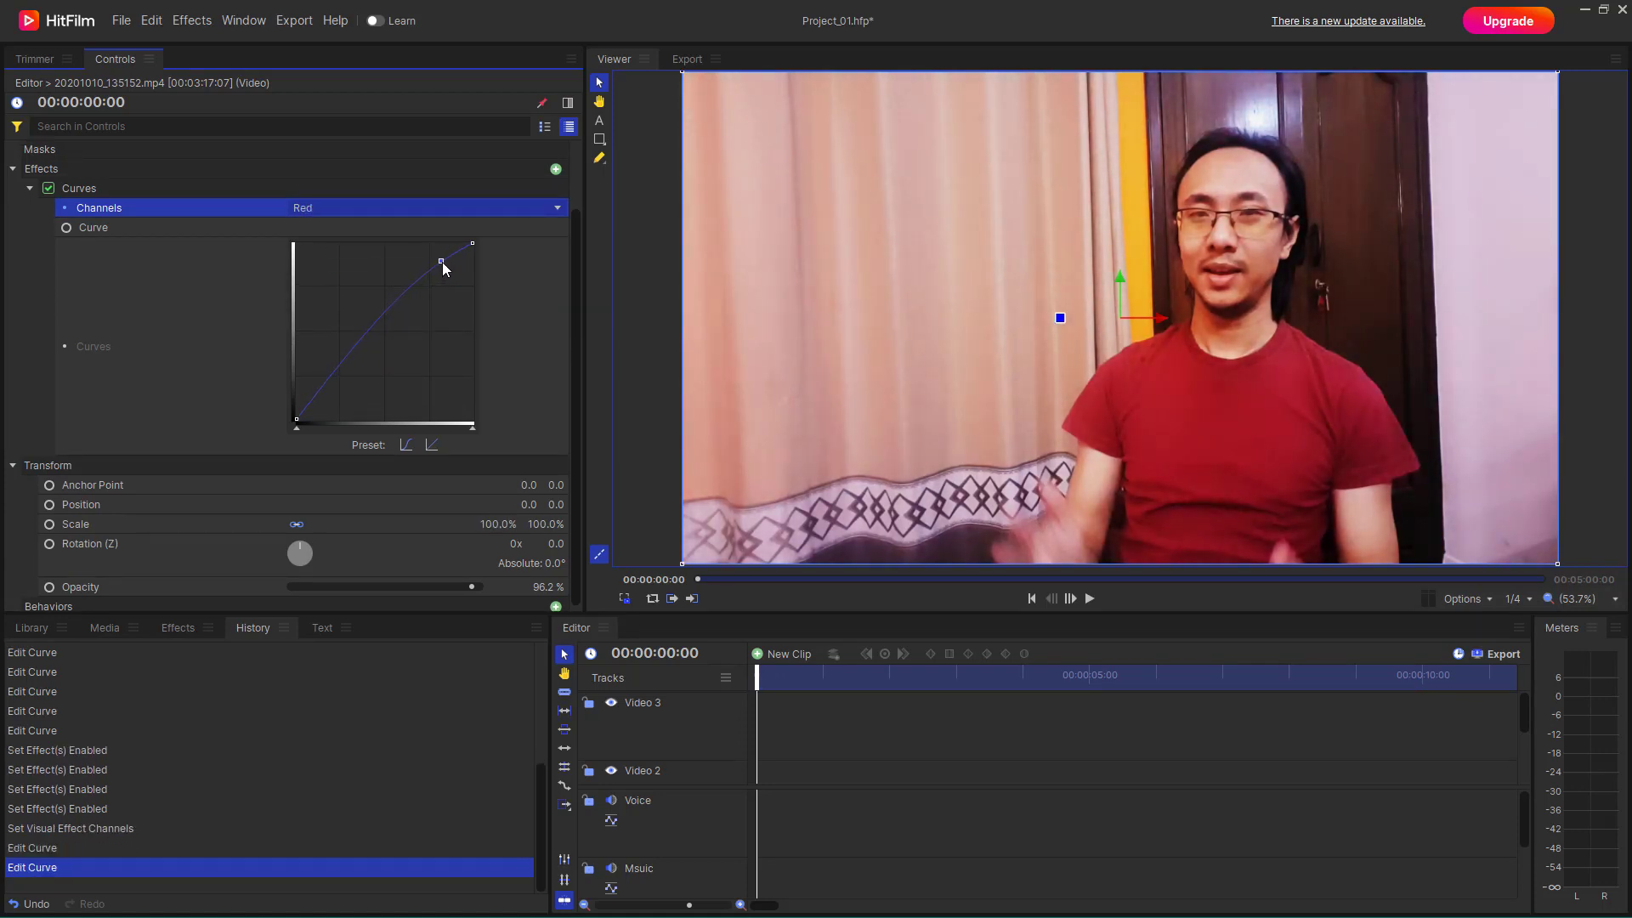
{"action": "left_click", "coordinate": [337, 374]}
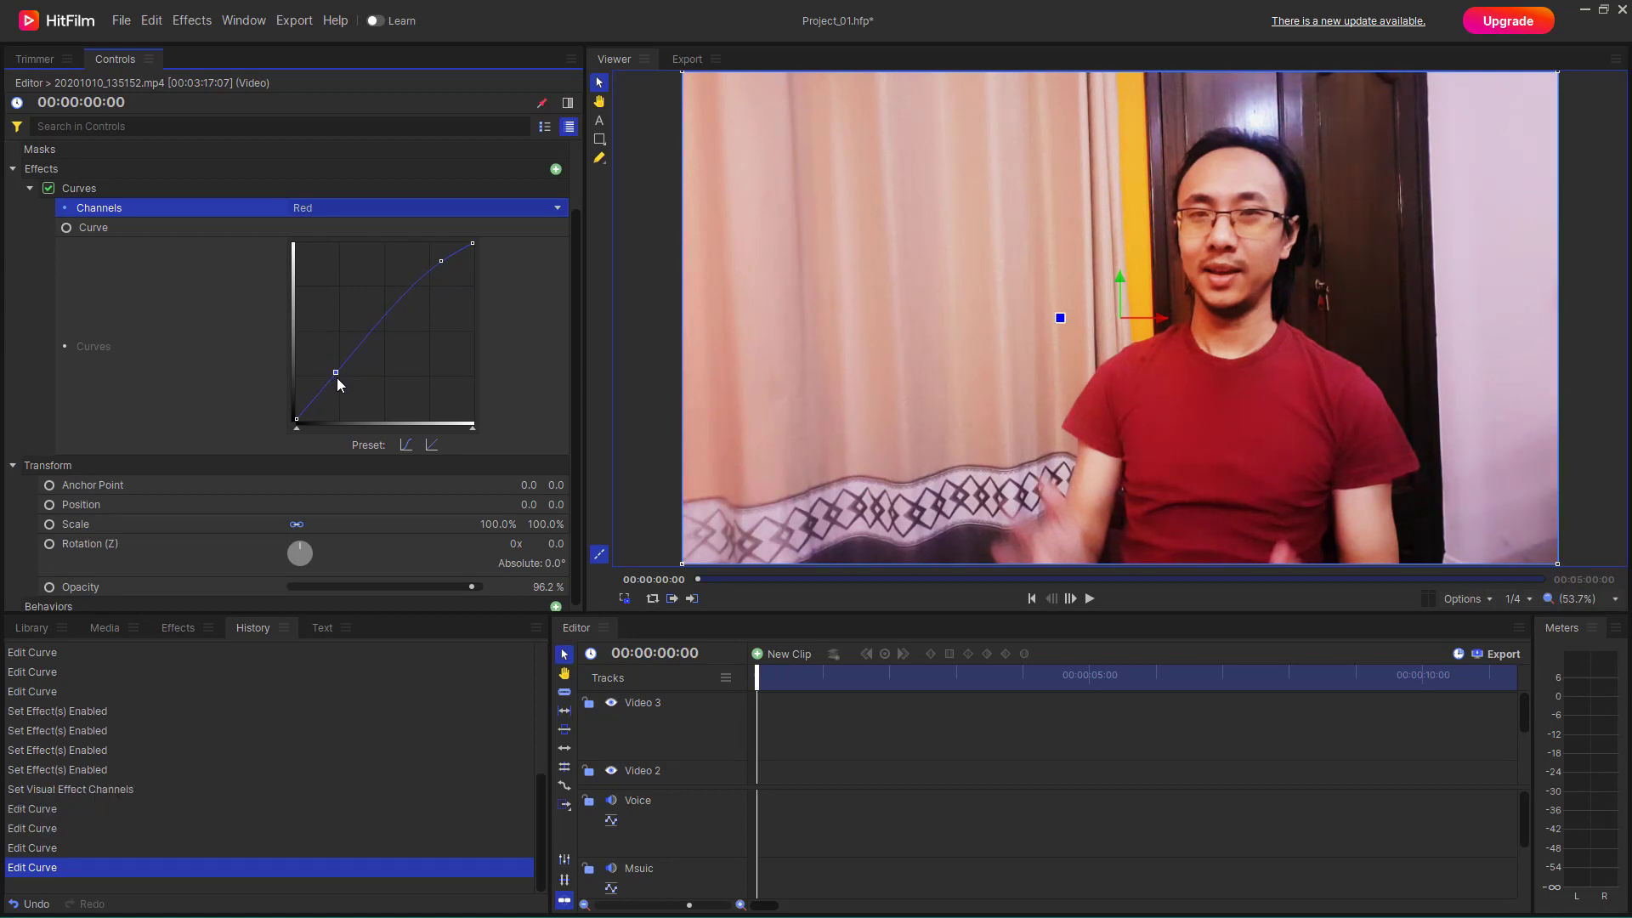
{"action": "left_click_drag", "start_coordinate": [338, 383], "coordinate": [342, 403]}
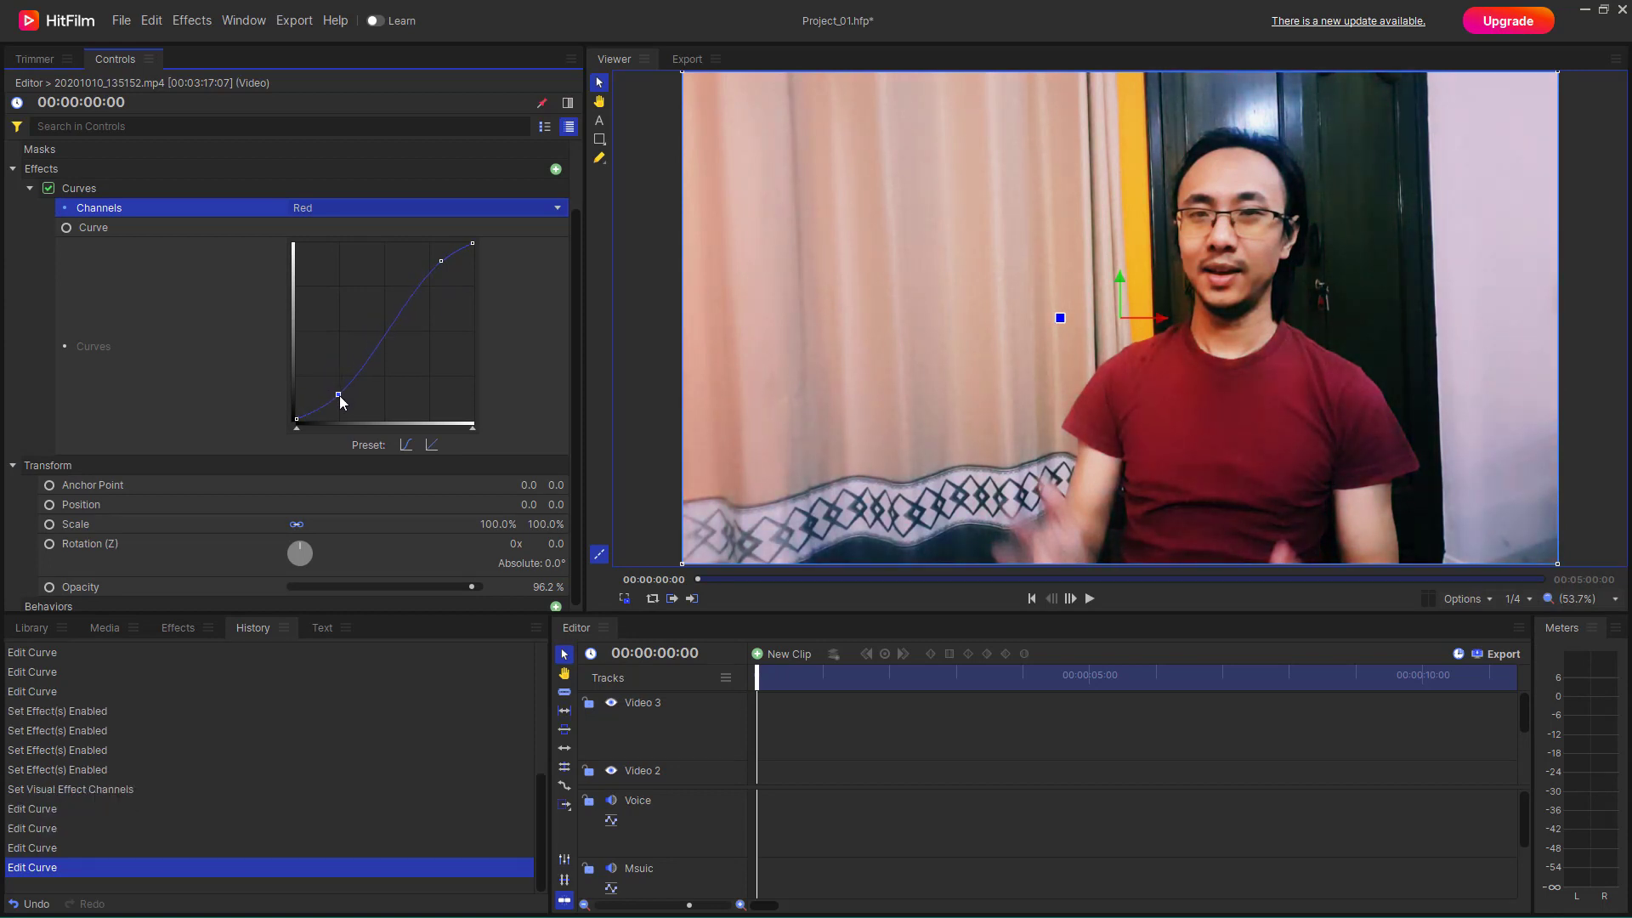
Add a shadow point and a midtone point to the Green channel curve, both slightly above the diagonal.
{"action": "left_click", "coordinate": [418, 210]}
{"action": "left_click", "coordinate": [384, 260]}
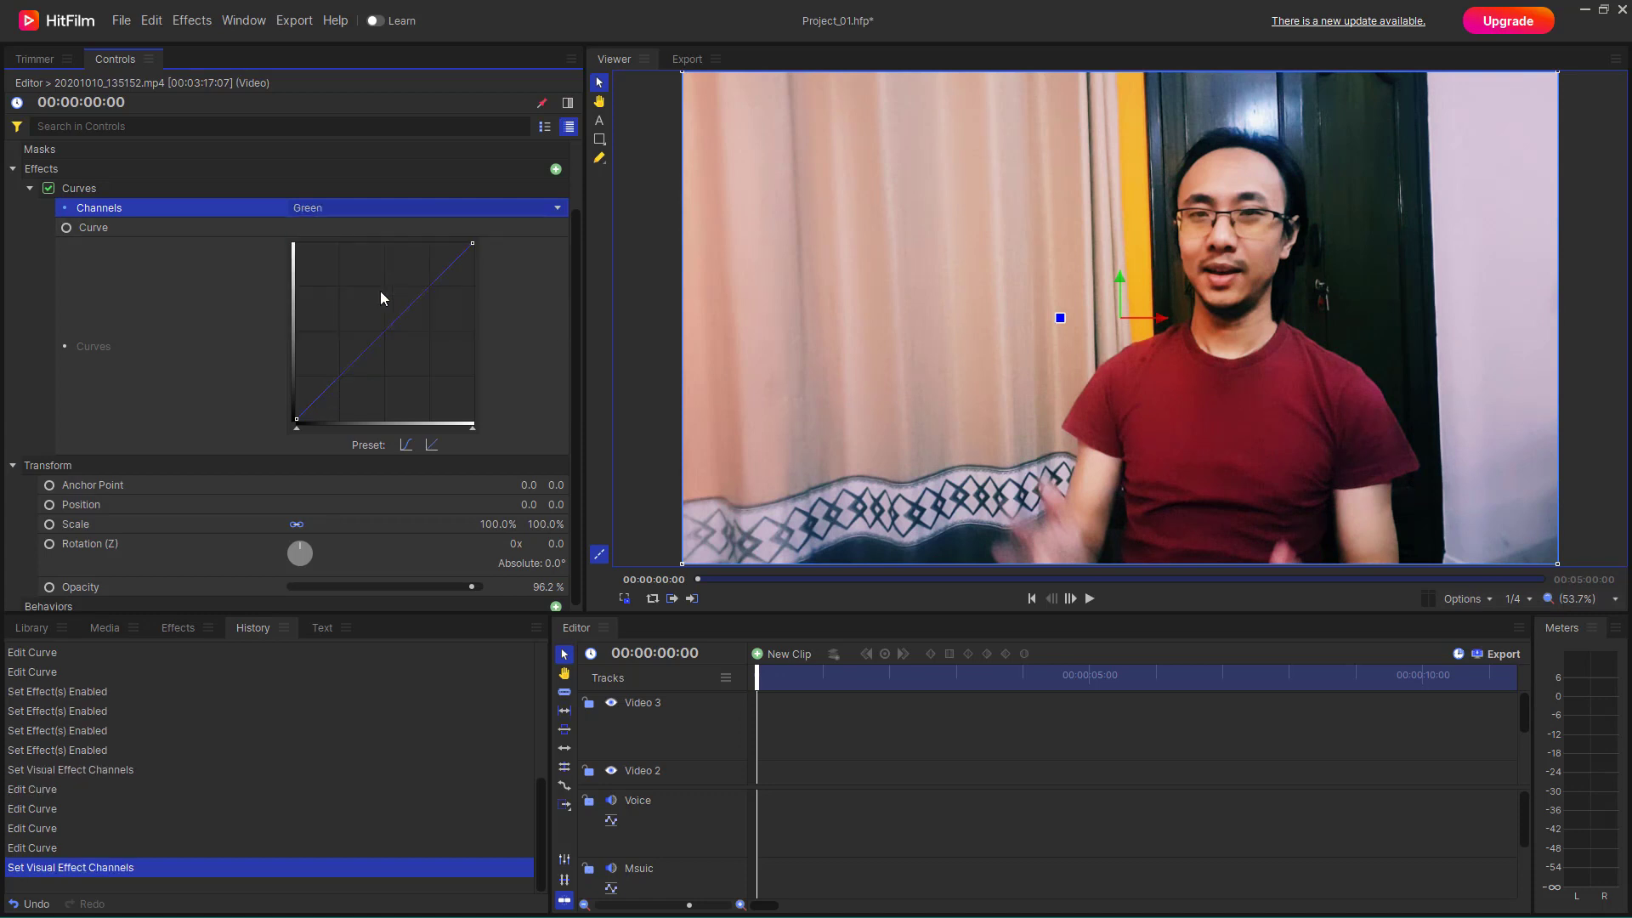
{"action": "left_click", "coordinate": [338, 375]}
{"action": "left_click_drag", "start_coordinate": [339, 384], "coordinate": [336, 383]}
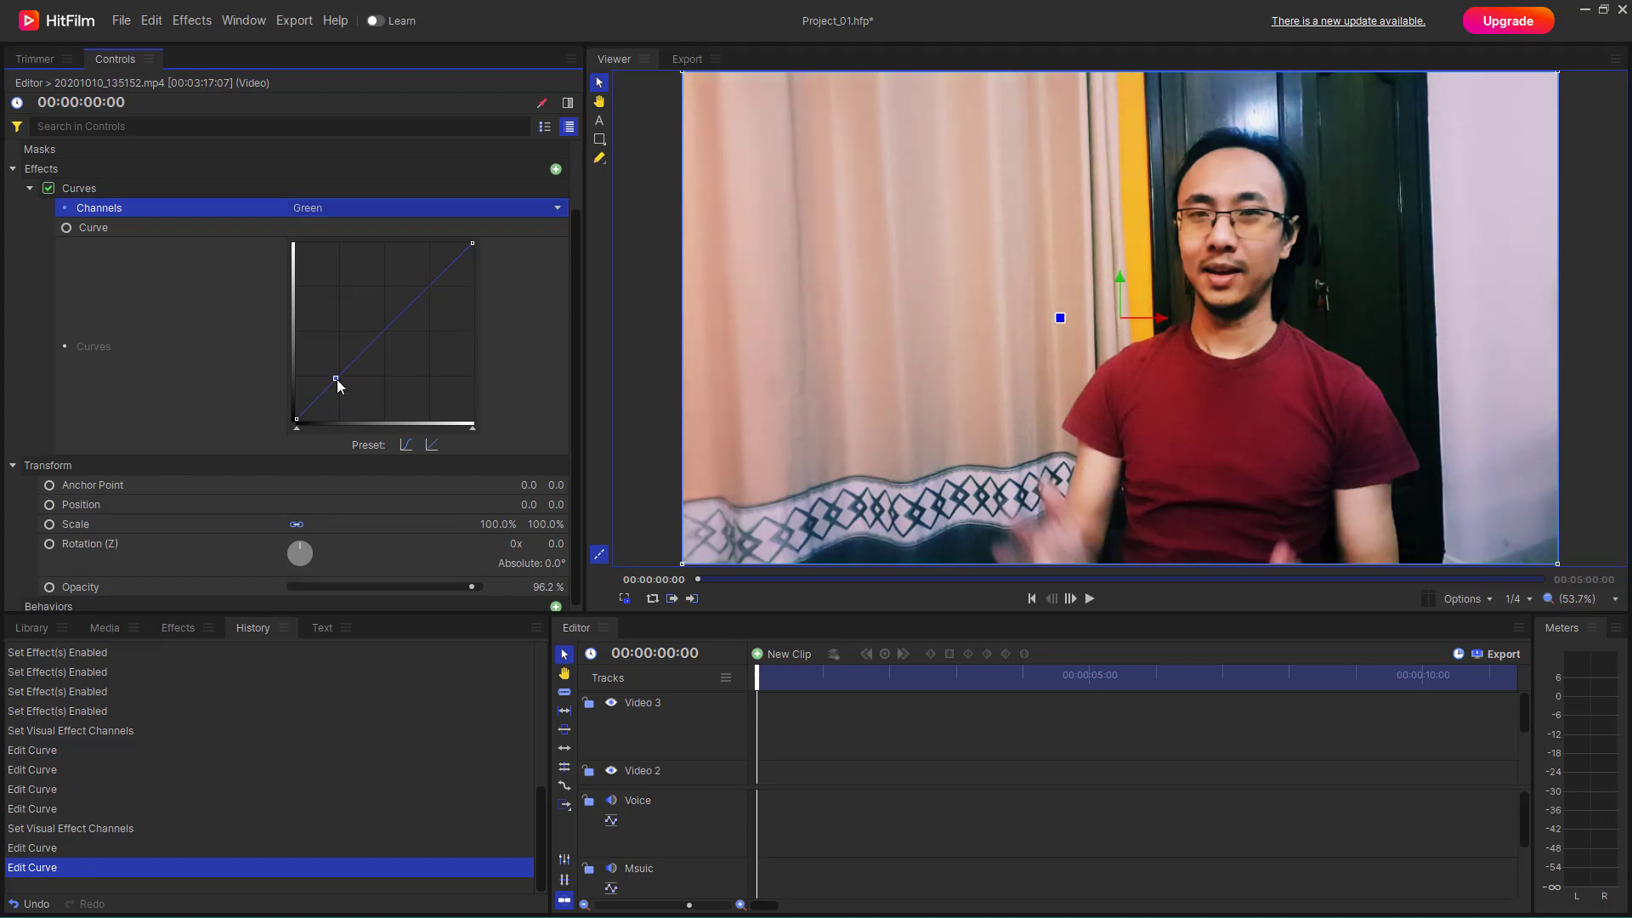
{"action": "left_click", "coordinate": [390, 333]}
{"action": "left_click_drag", "start_coordinate": [390, 333], "coordinate": [390, 325]}
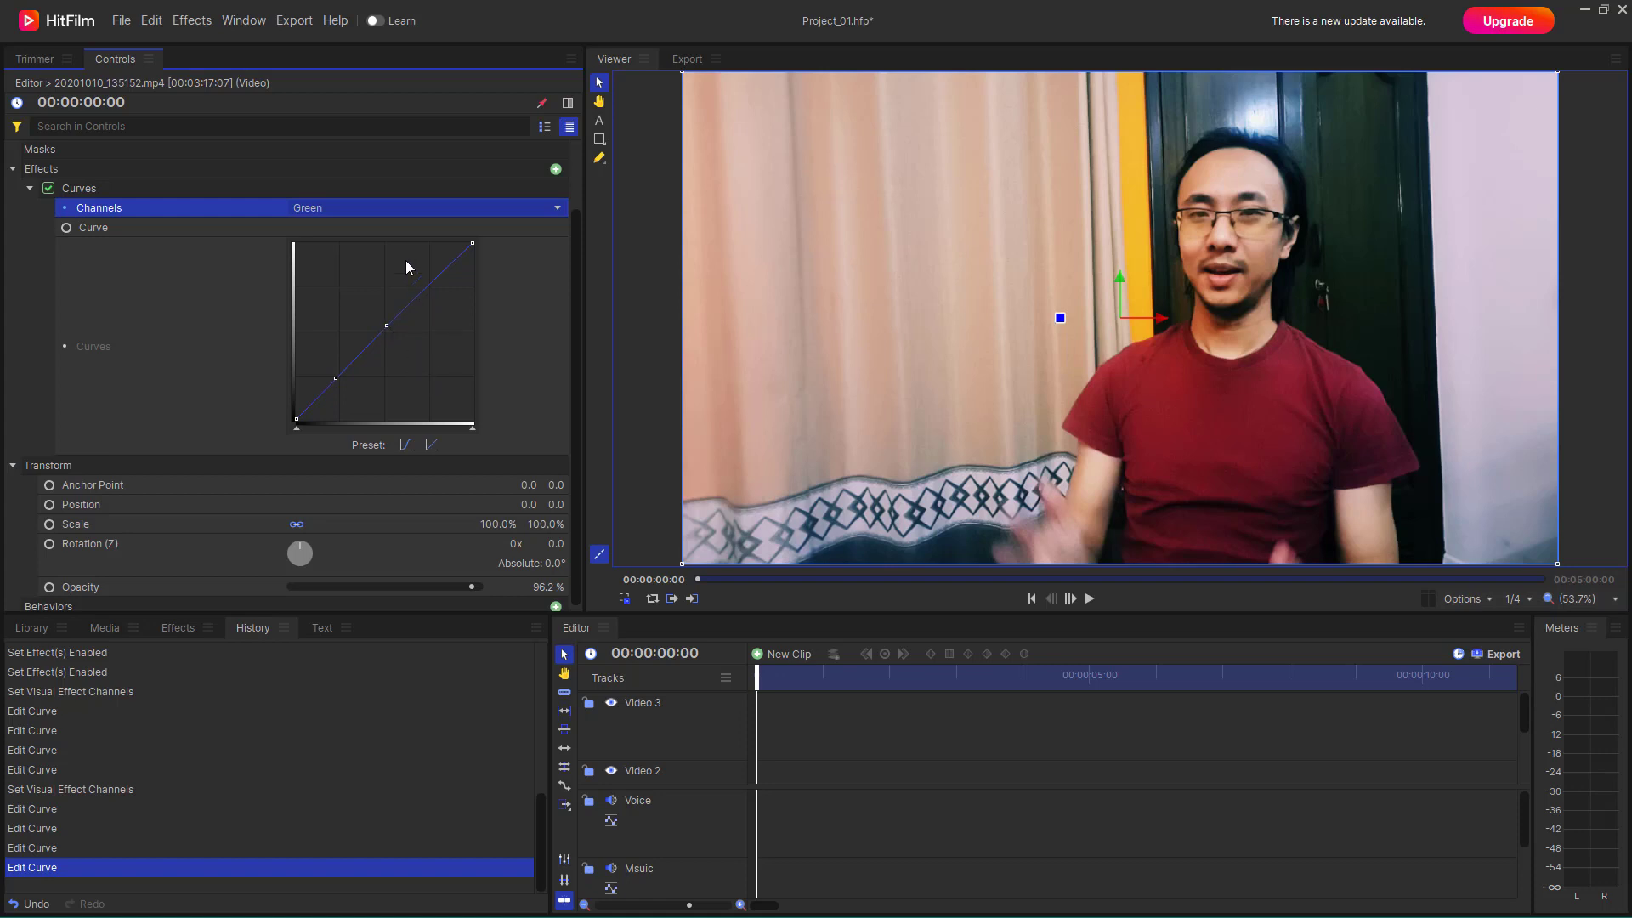
Add a highlight point to the Blue channel curve and raise it slightly.
{"action": "left_click", "coordinate": [406, 207]}
{"action": "left_click", "coordinate": [372, 301]}
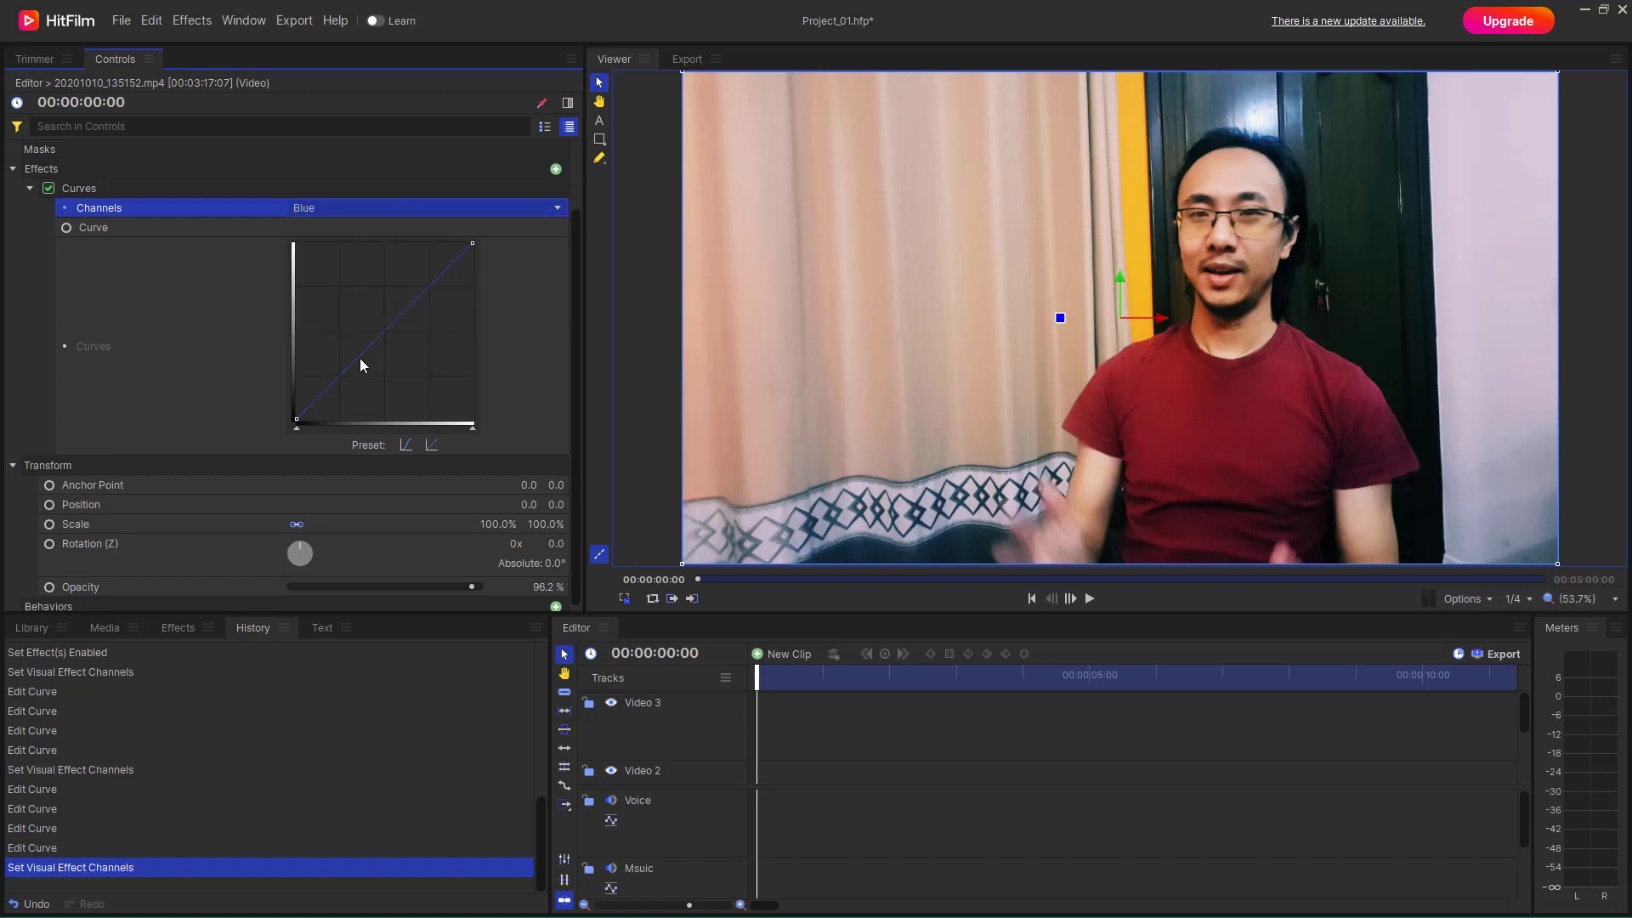
{"action": "left_click", "coordinate": [439, 282]}
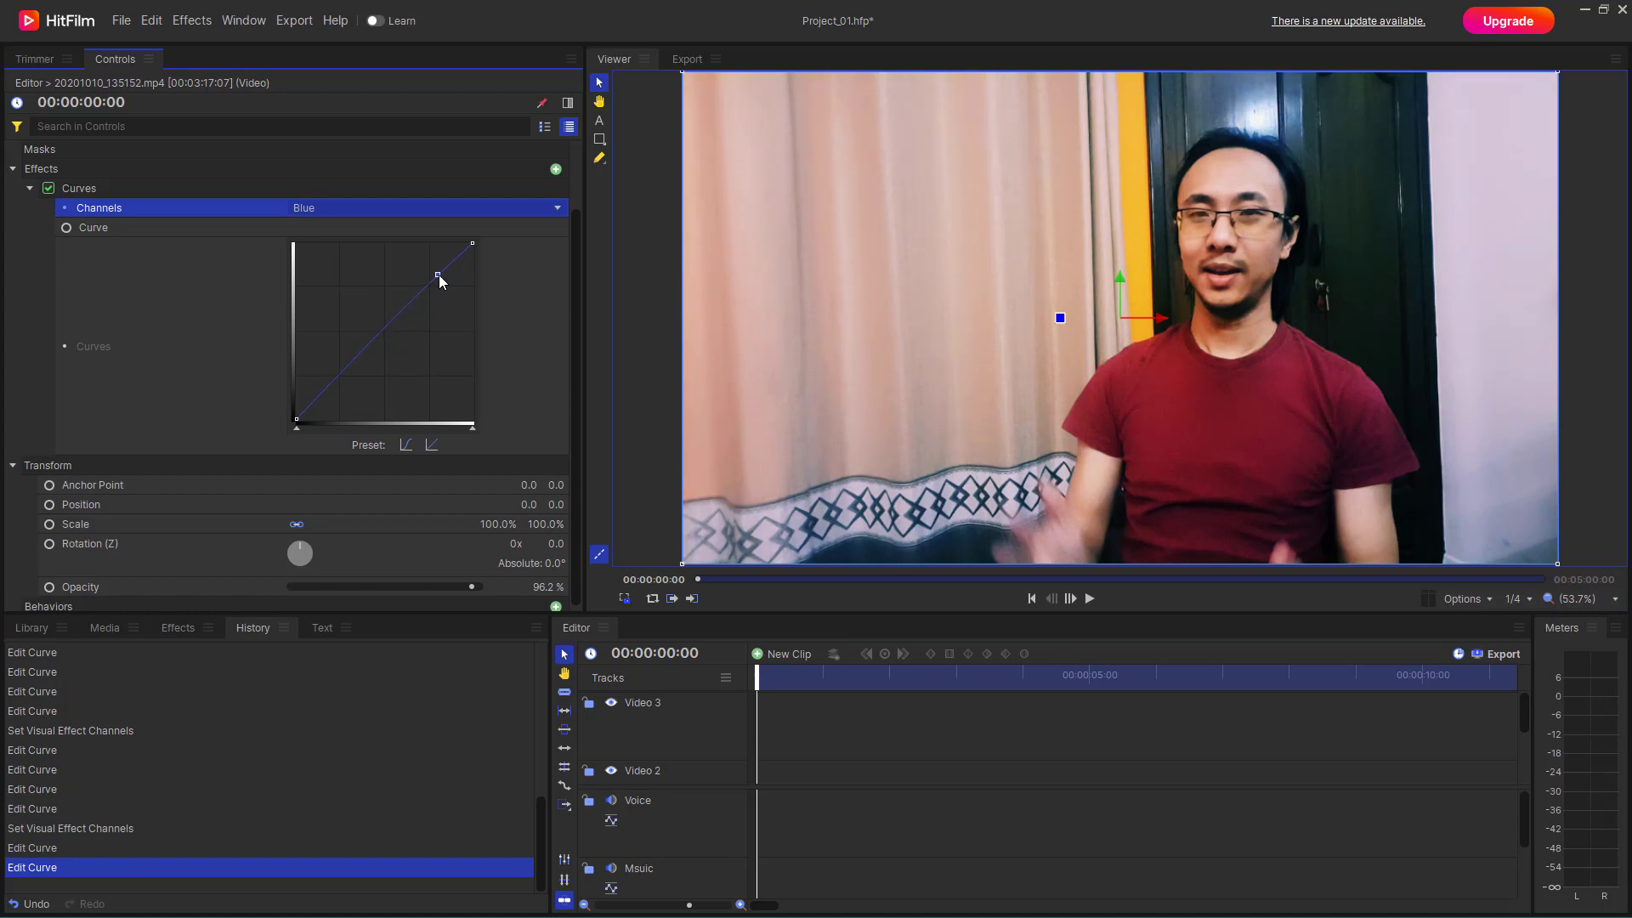
{"action": "left_click_drag", "start_coordinate": [439, 282], "coordinate": [439, 273]}
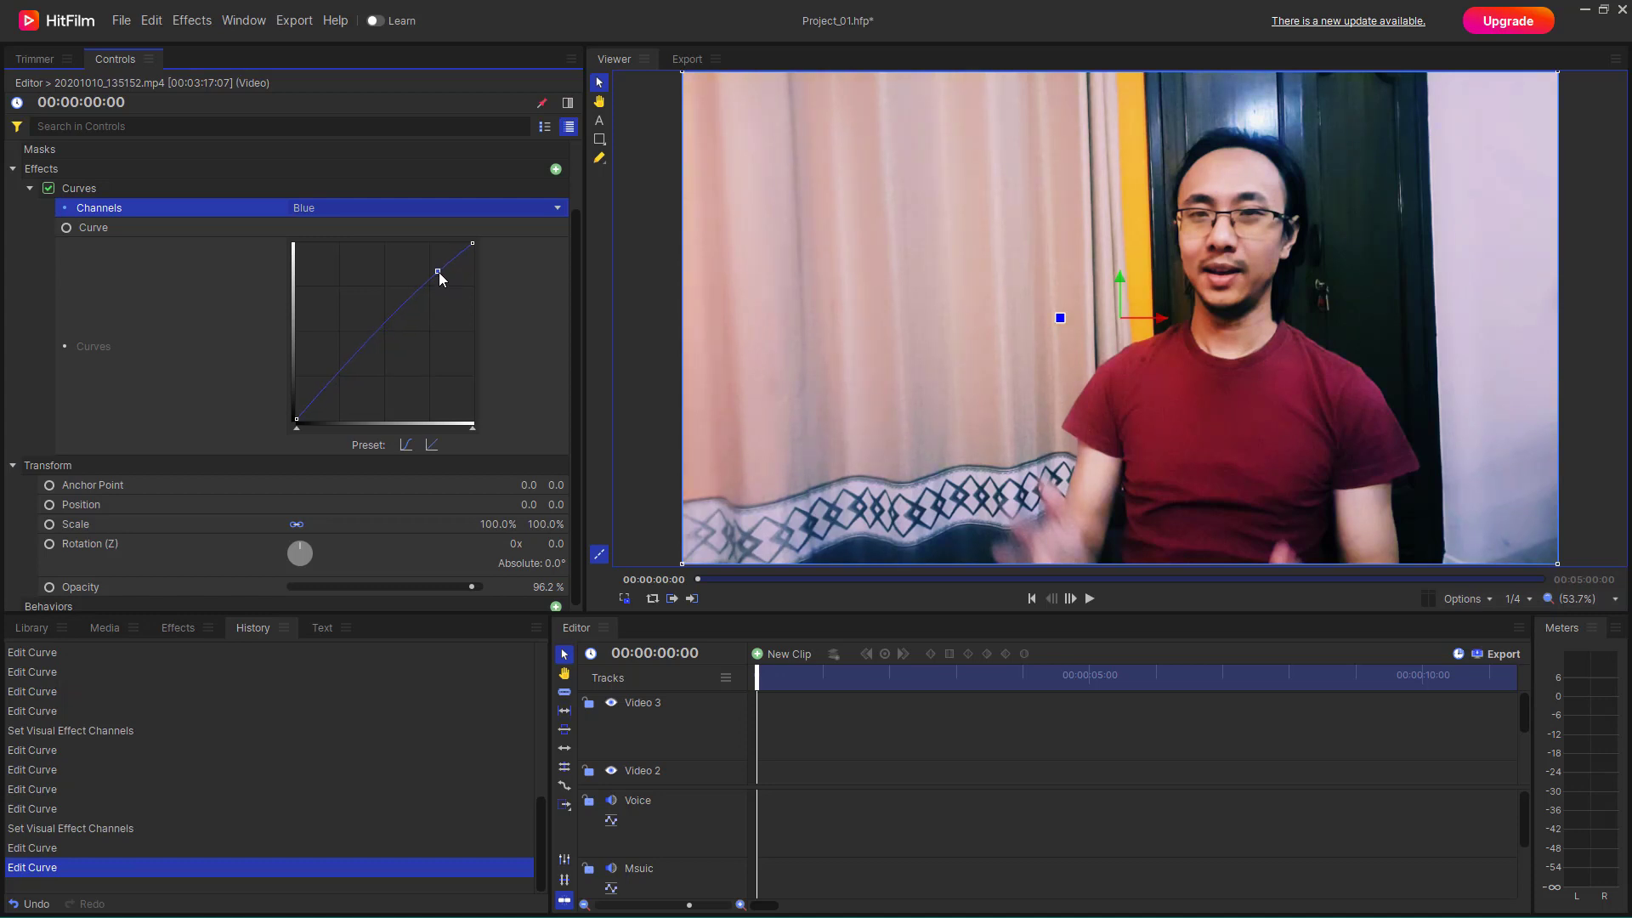
{"action": "left_click", "coordinate": [317, 395]}
{"action": "left_click", "coordinate": [327, 388]}
{"action": "left_click_drag", "start_coordinate": [328, 389], "coordinate": [291, 426]}
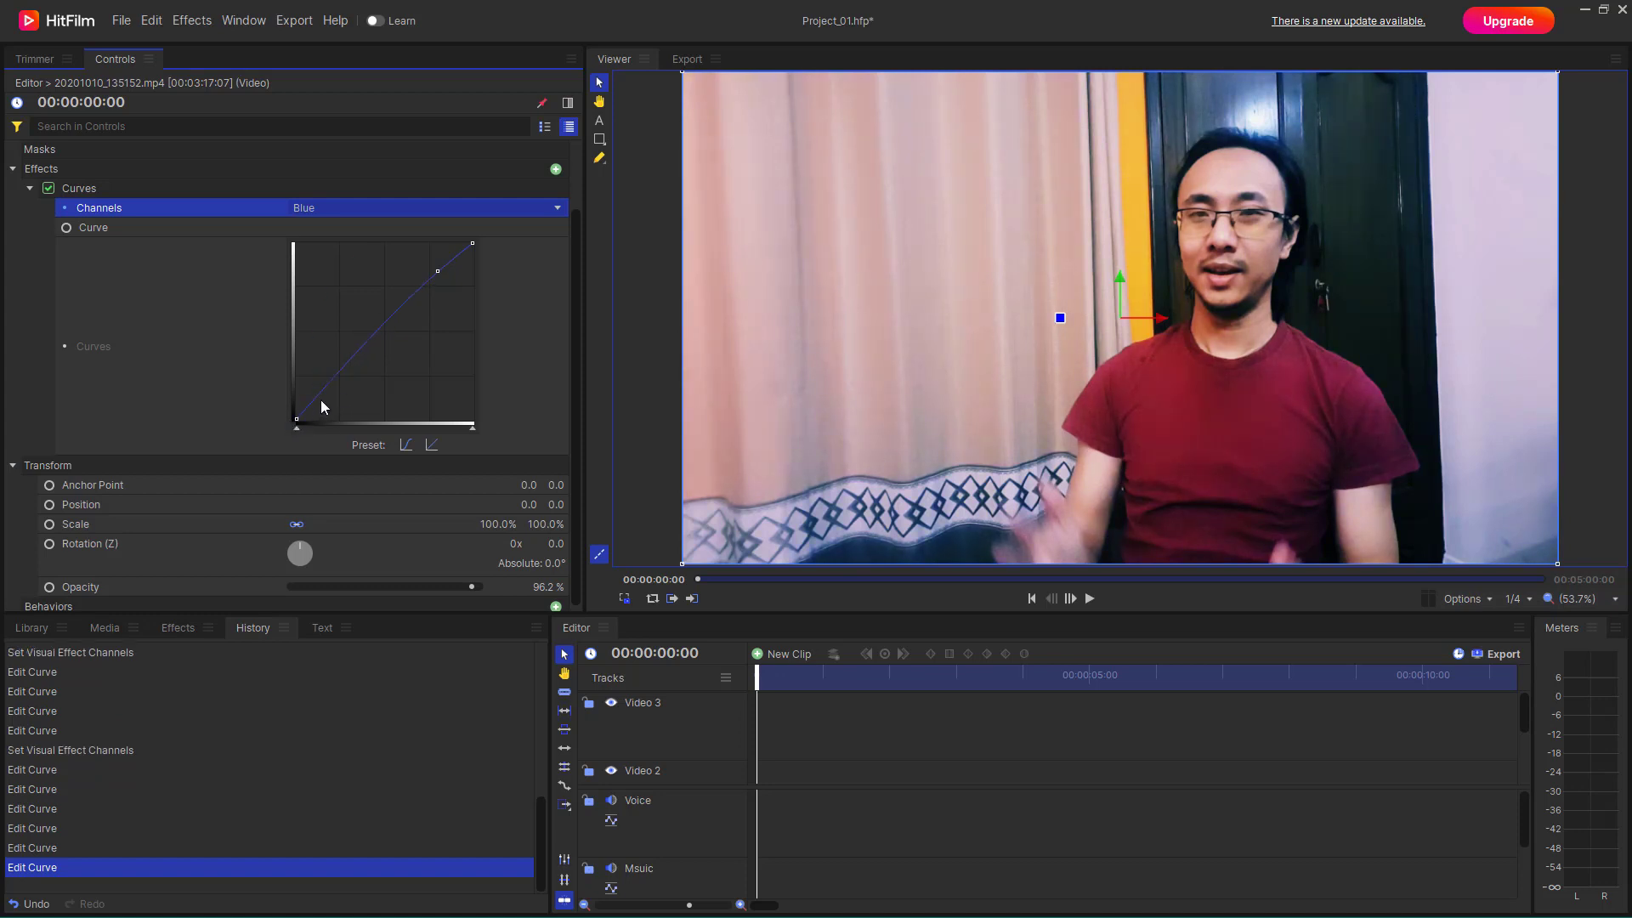
Add a midtone point and a shadow point to the Blue channel curve, raising the shadow point slightly.
{"action": "left_click", "coordinate": [380, 329]}
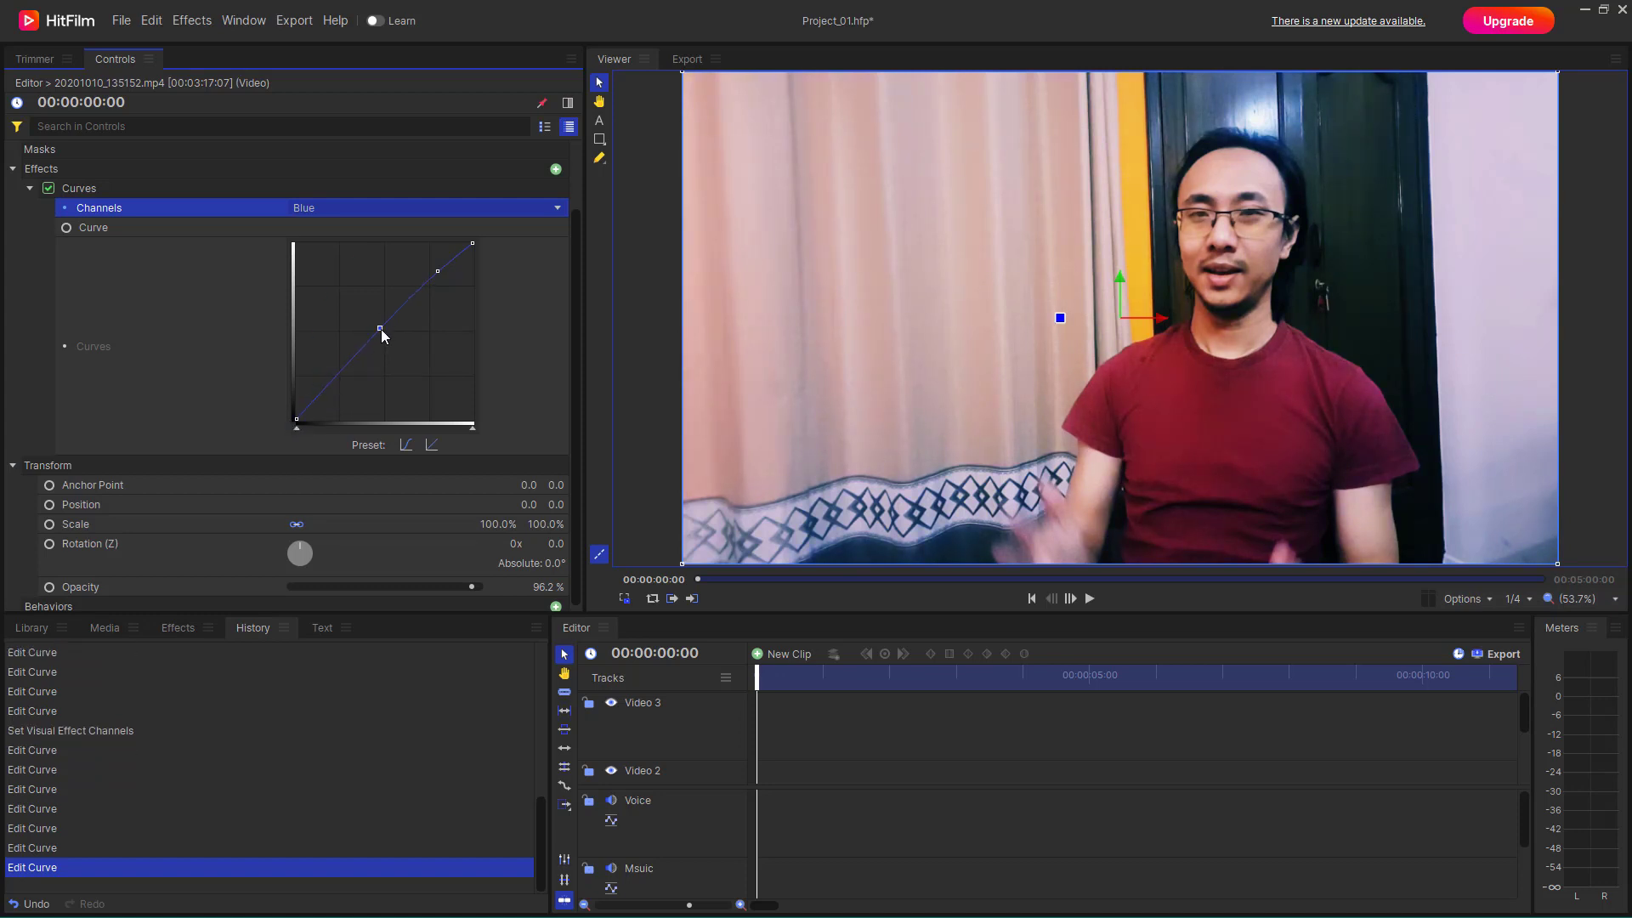
{"action": "left_click", "coordinate": [337, 377]}
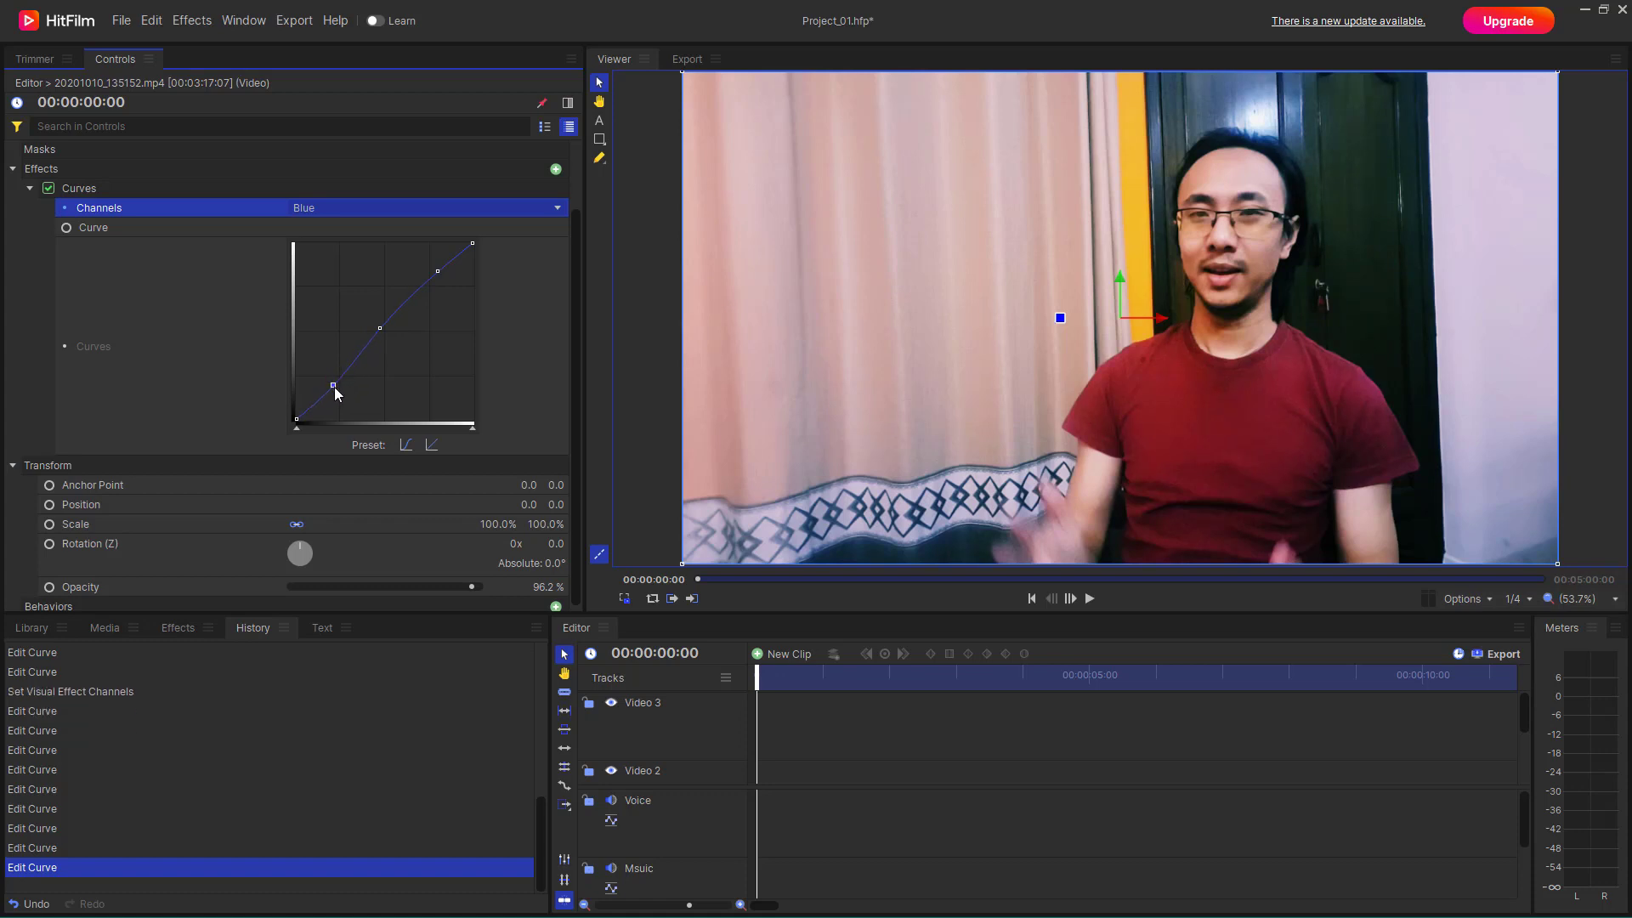
{"action": "left_click_drag", "start_coordinate": [335, 381], "coordinate": [335, 375]}
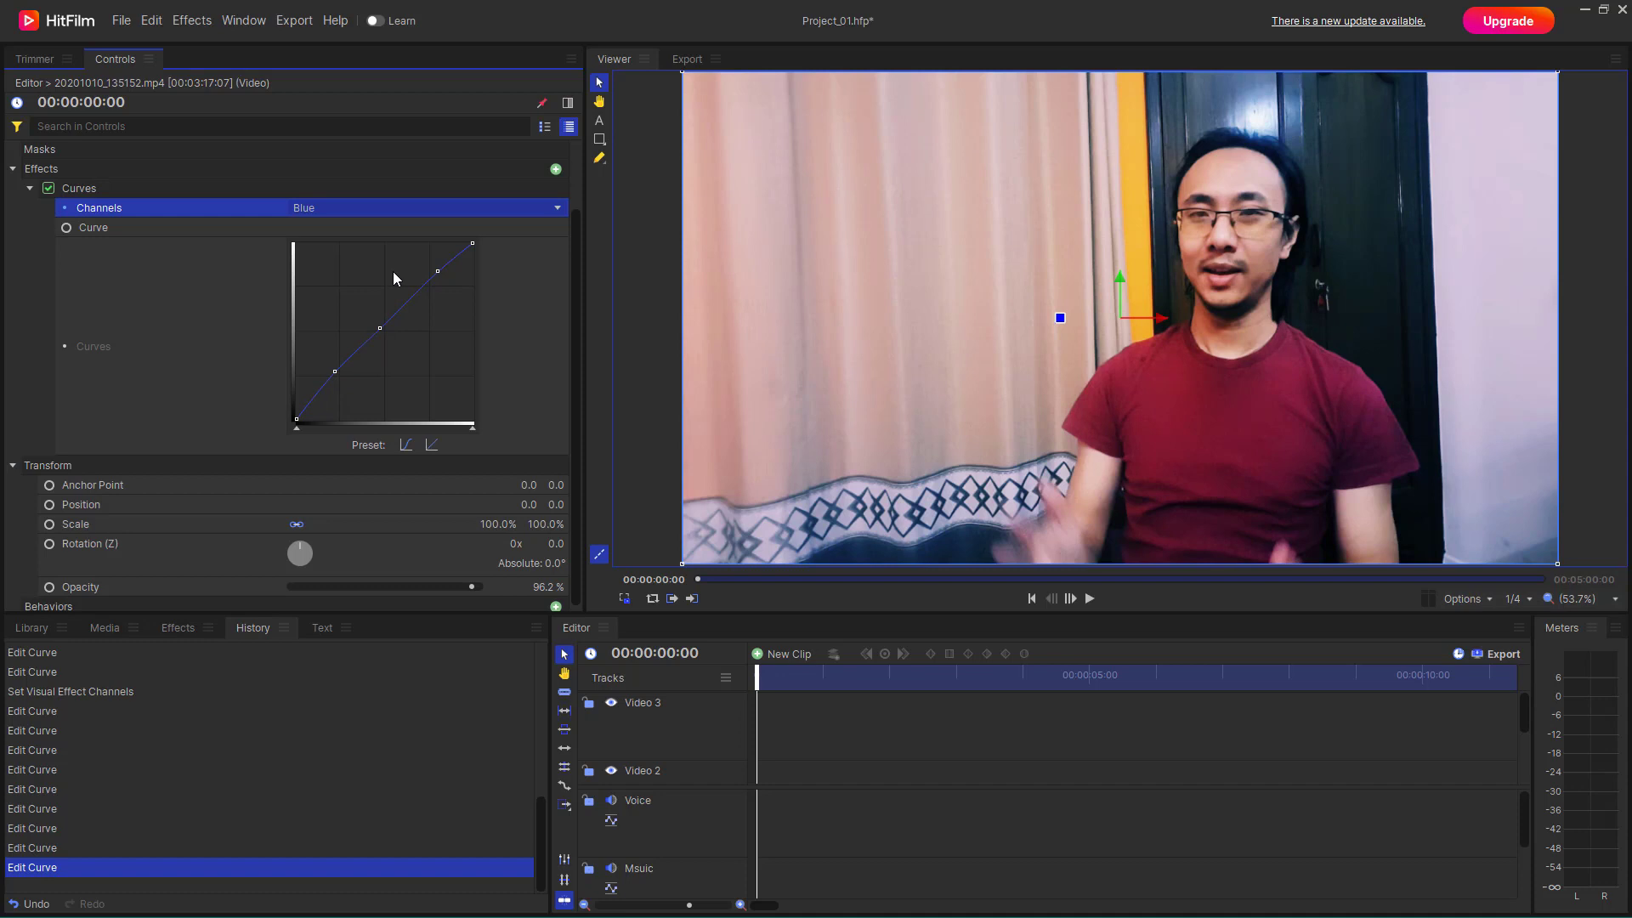
Try a midtone control point on the Alpha channel curve and remove it again.
{"action": "left_click", "coordinate": [379, 212]}
{"action": "left_click", "coordinate": [345, 324]}
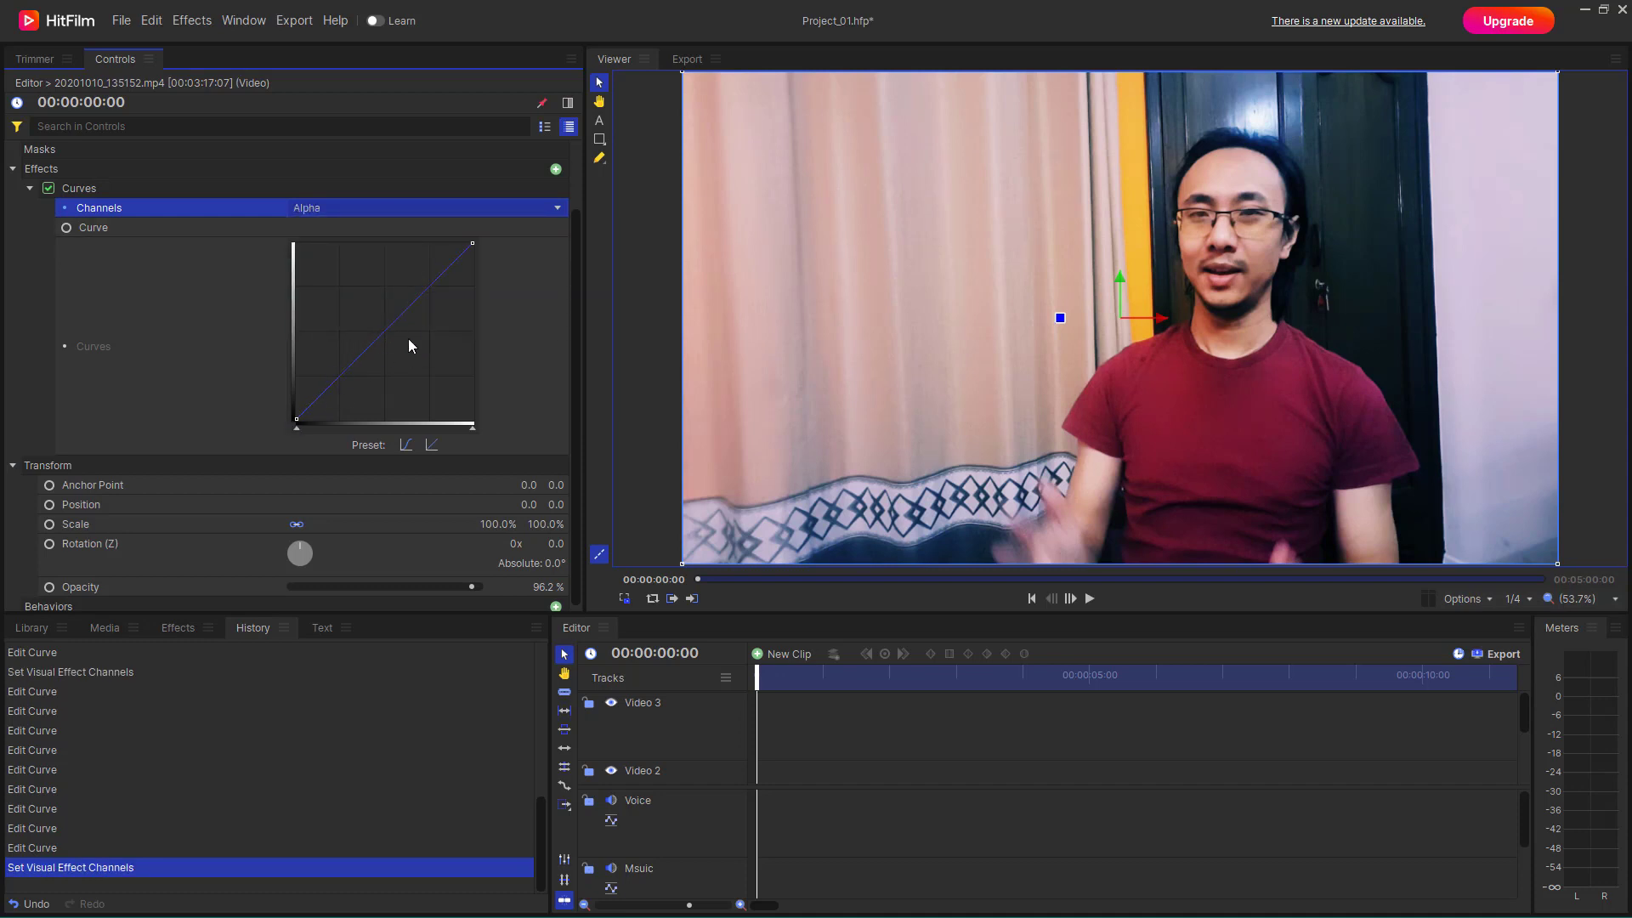
{"action": "mouse_move", "coordinate": [374, 344]}
{"action": "left_mouse_down"}
{"action": "mouse_move", "coordinate": [364, 329]}
{"action": "mouse_move", "coordinate": [377, 356]}
{"action": "mouse_move", "coordinate": [374, 342]}
{"action": "left_mouse_up"}
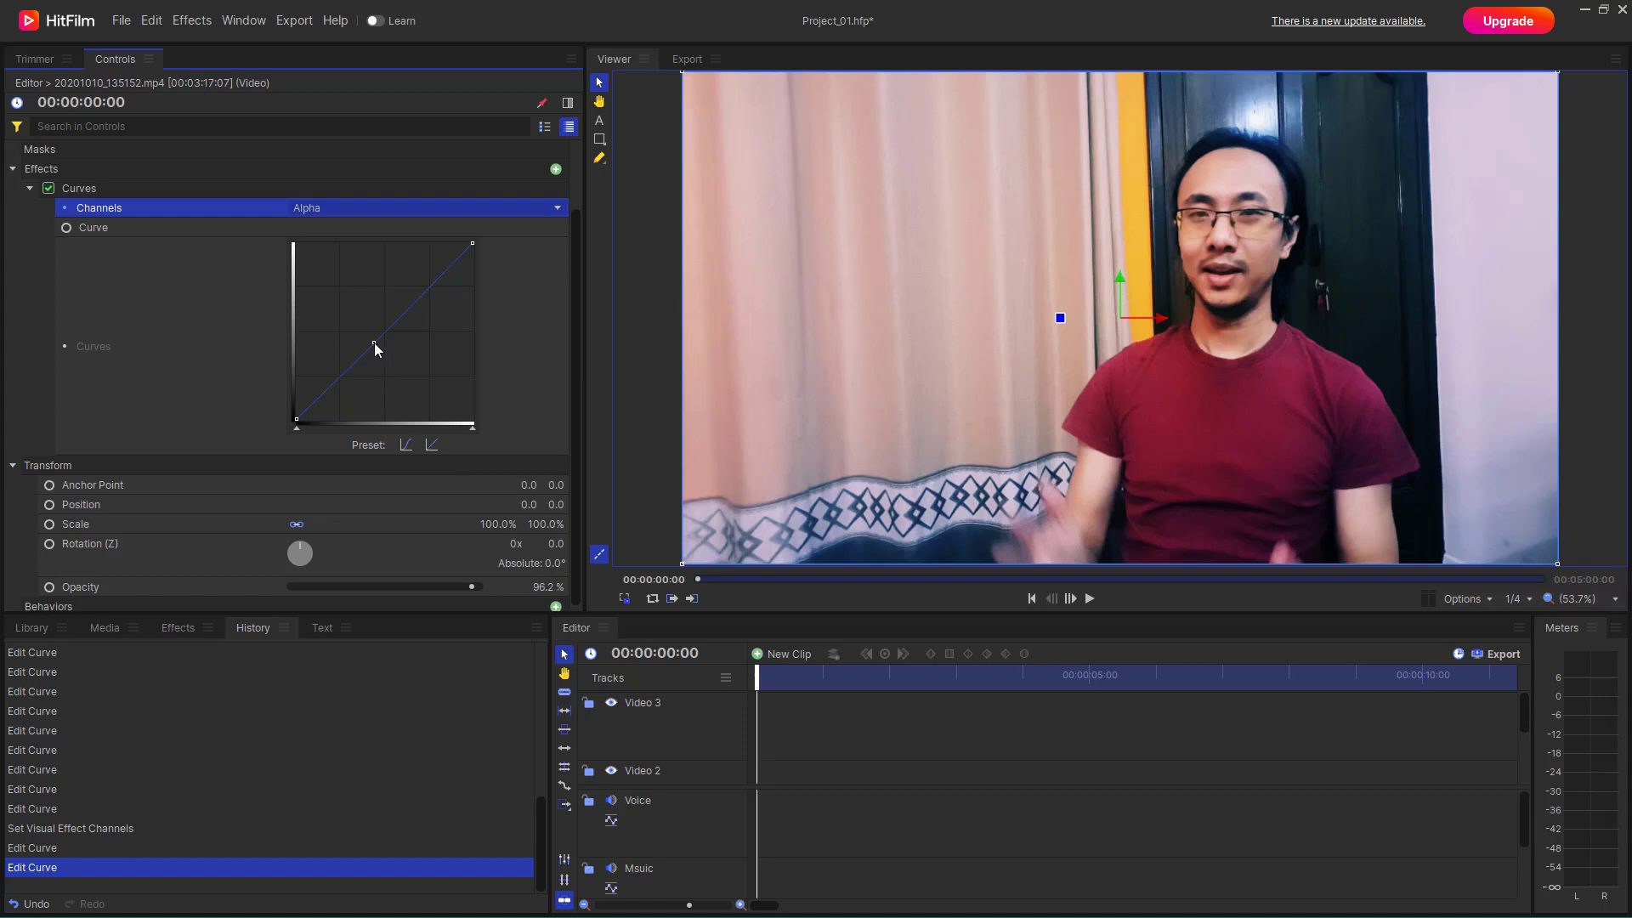
{"action": "left_click_drag", "start_coordinate": [374, 343], "coordinate": [370, 342]}
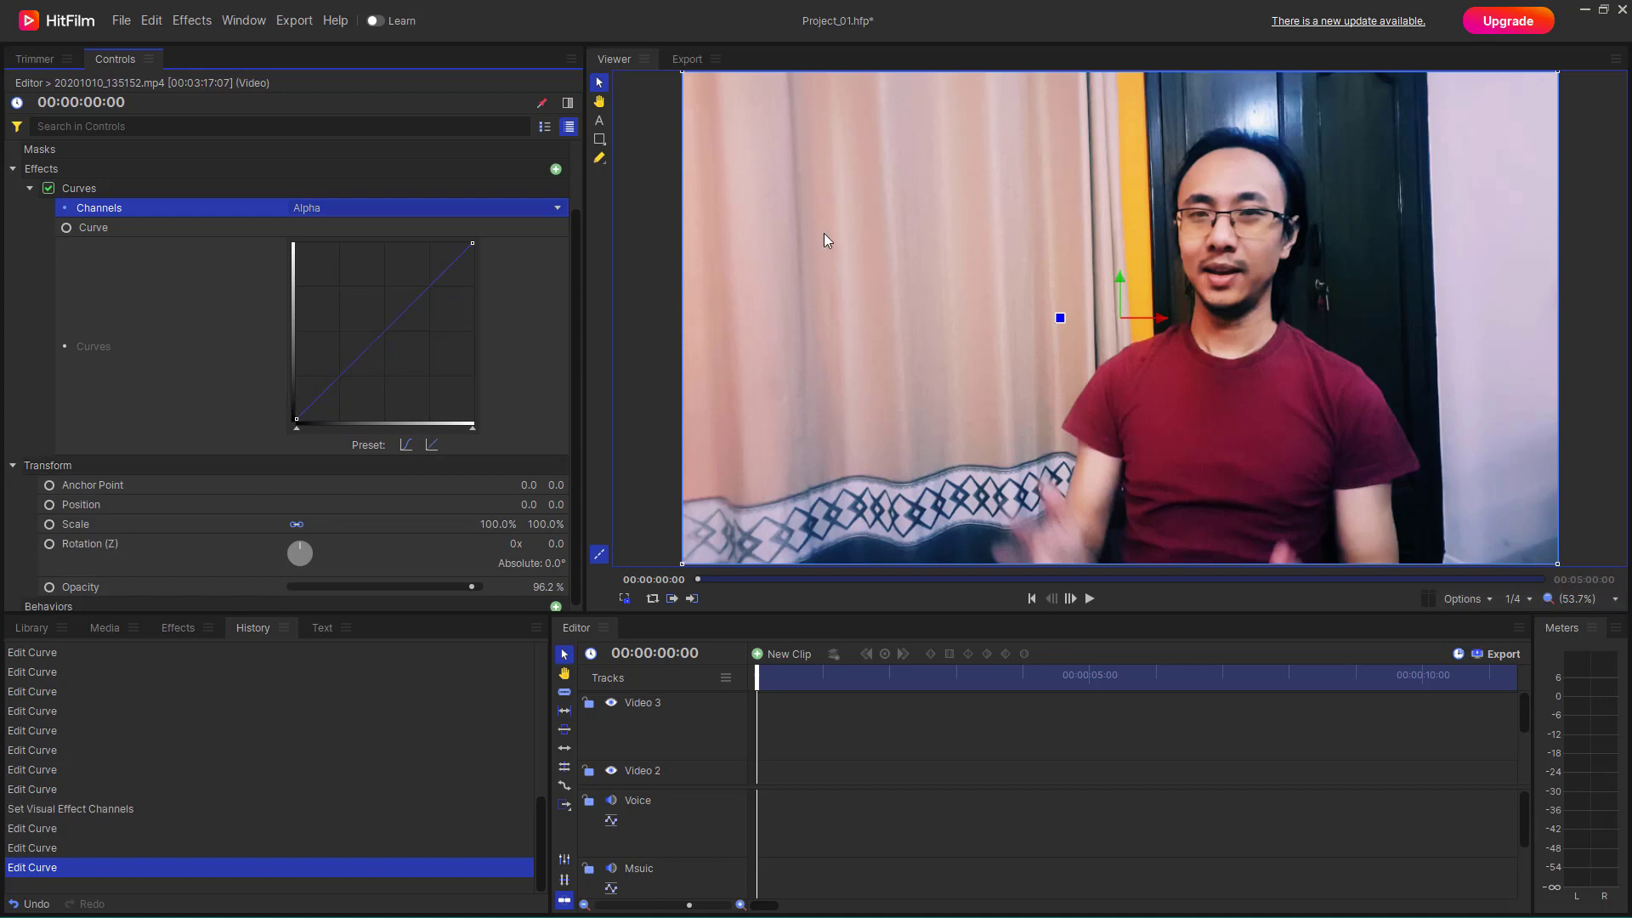
Review the Red channel curve and return the Curves effect to the RGB channel.
{"action": "left_click", "coordinate": [412, 213]}
{"action": "left_click", "coordinate": [357, 254]}
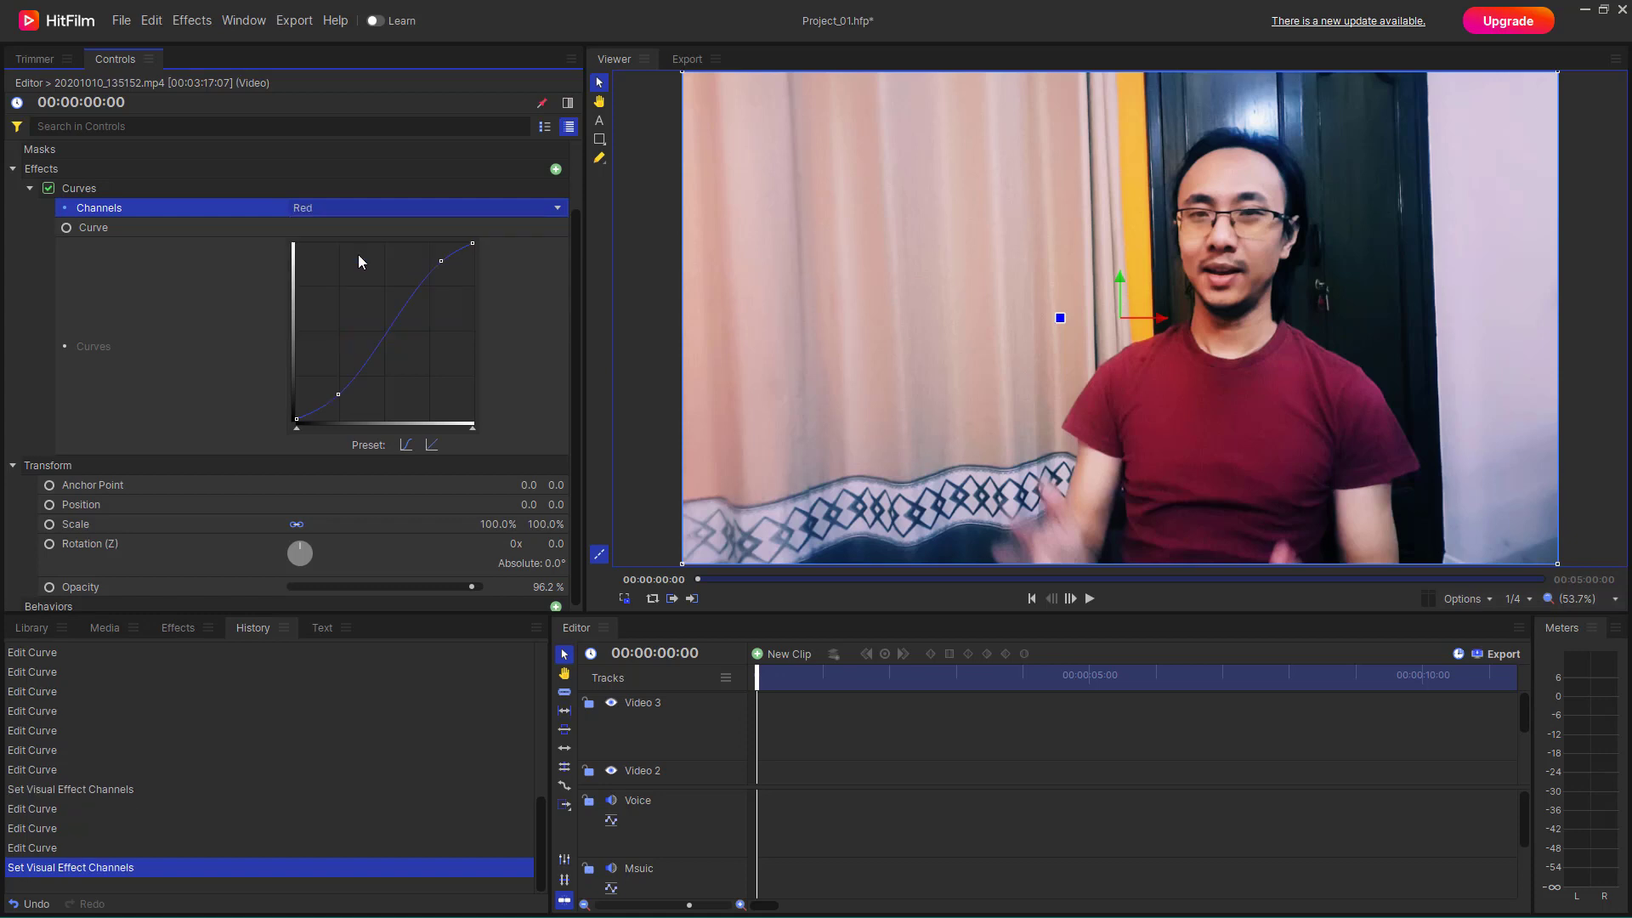
{"action": "left_click", "coordinate": [390, 215]}
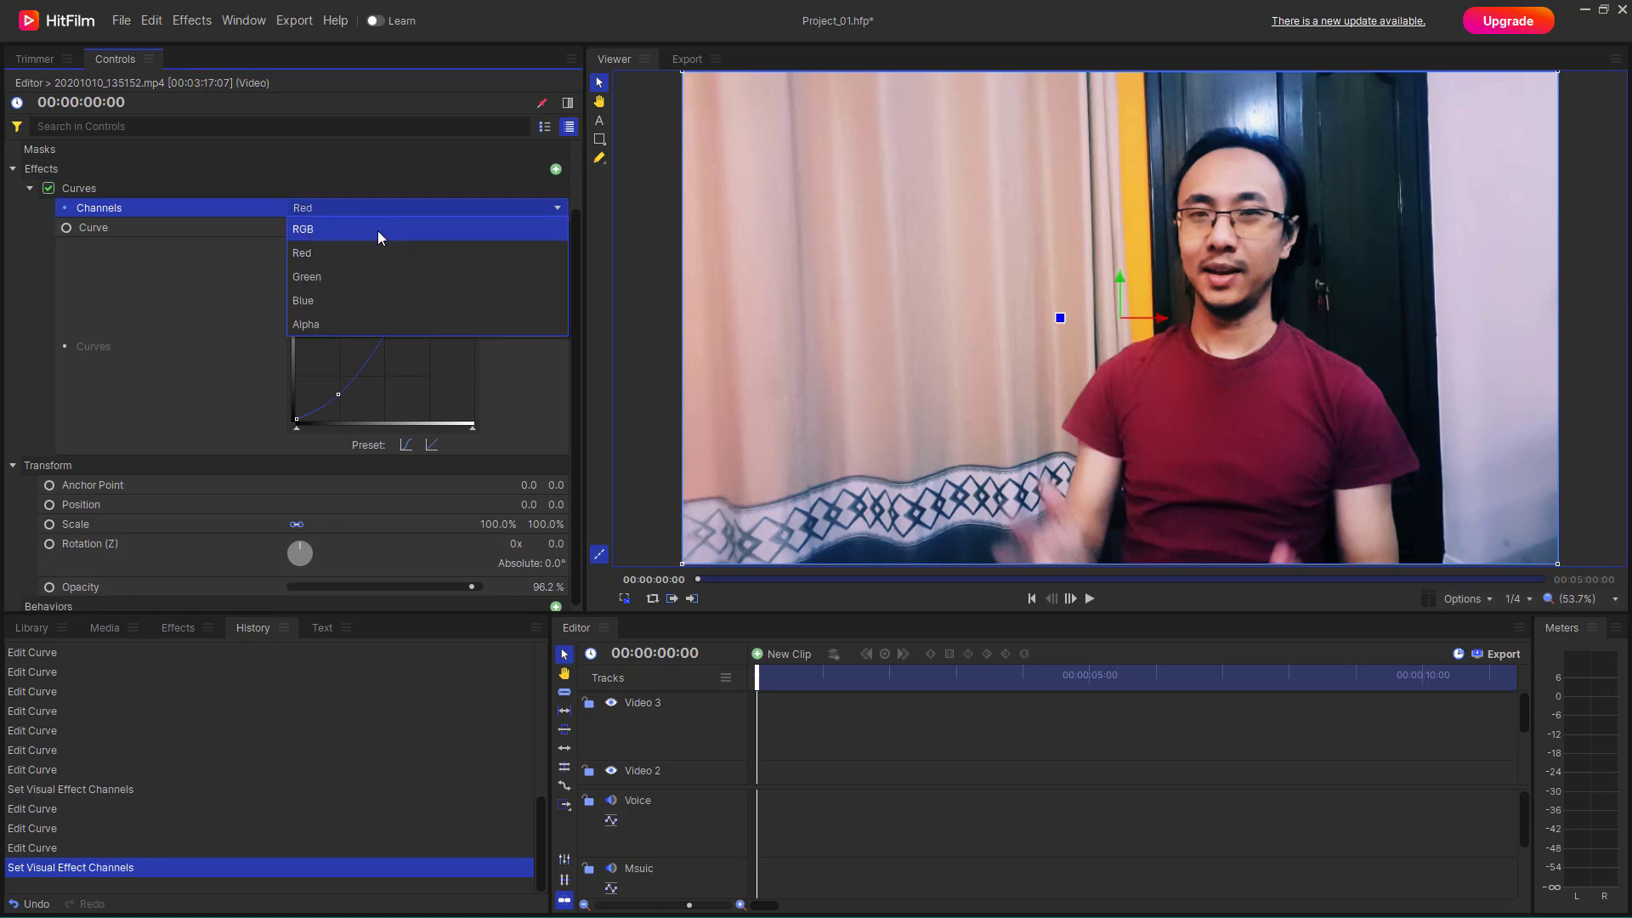
{"action": "left_click", "coordinate": [378, 236]}
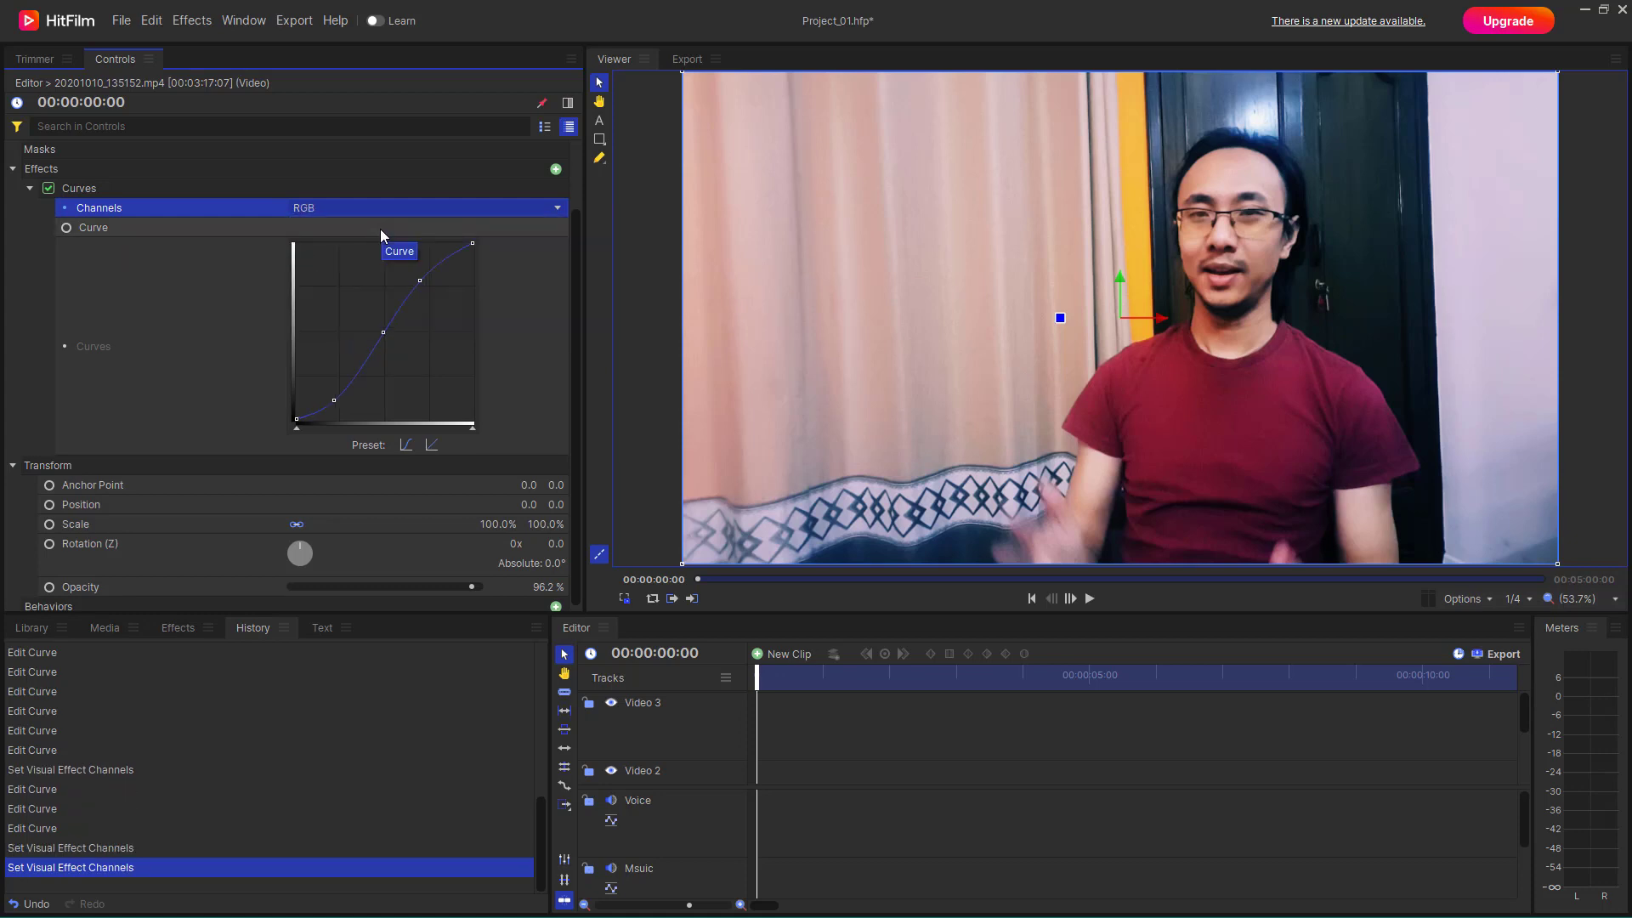